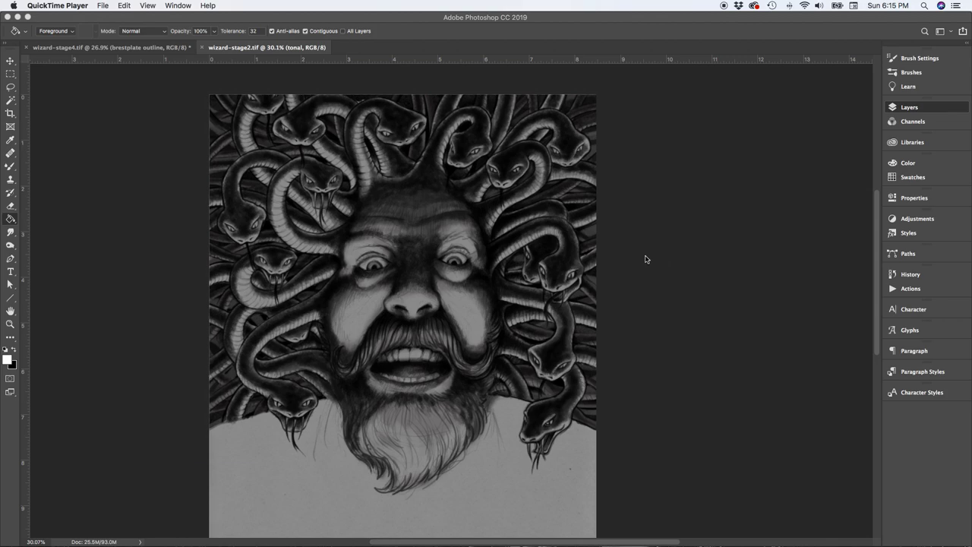
Scroll through wizard-stage2.tif's layer stack, with tonal listed above Layer 0 through Layer 3.
{"action": "scroll", "coordinate": [645, 259], "scroll_direction": "down", "scroll_amount": 2}
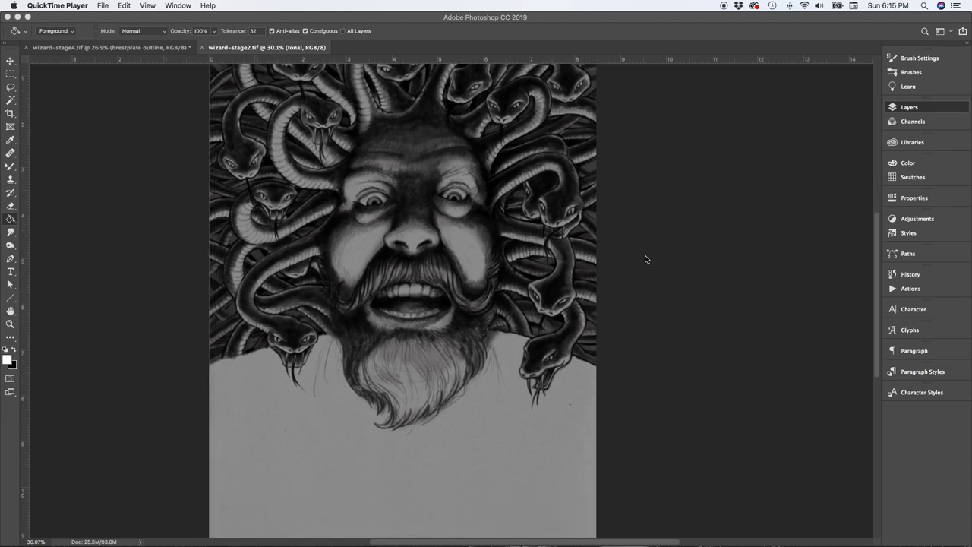
{"action": "scroll", "coordinate": [645, 259], "scroll_direction": "up", "scroll_amount": 2}
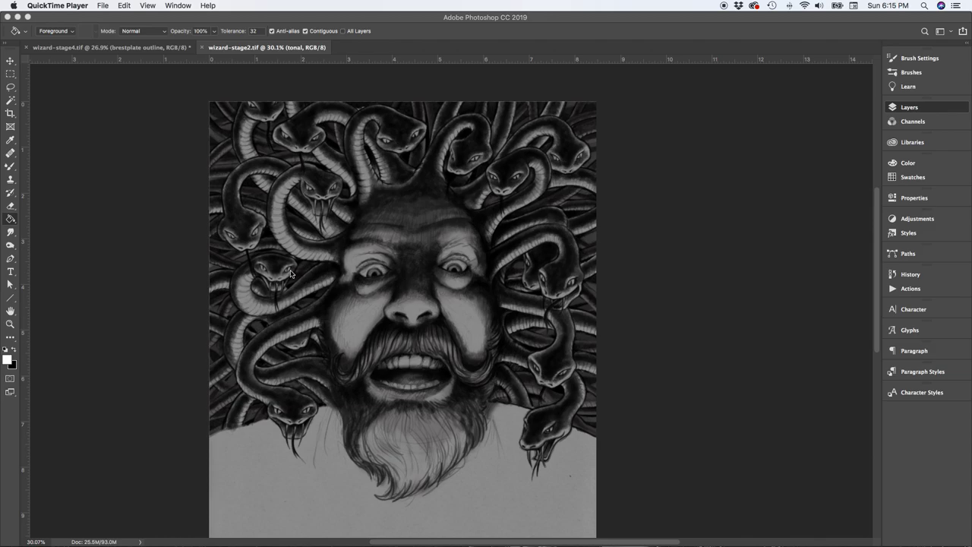
{"action": "scroll", "coordinate": [285, 270], "scroll_direction": "up", "scroll_amount": 1}
Bring Photoshop forward, zoom into the portrait and dismiss the first locked-layer fill warning.
{"action": "left_click", "coordinate": [141, 304]}
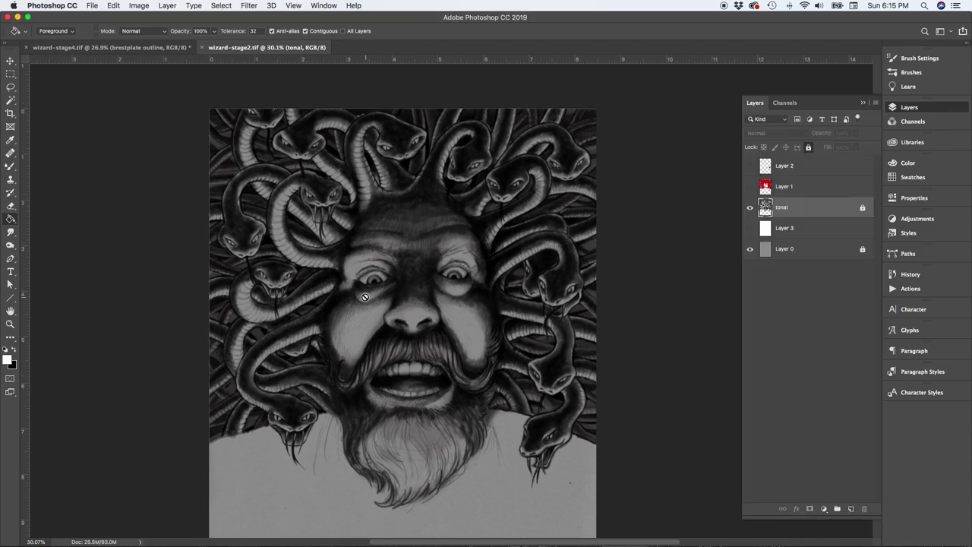
{"action": "left_click", "coordinate": [288, 285]}
{"action": "scroll", "coordinate": [288, 286], "scroll_direction": "up", "scroll_amount": 3}
{"action": "key", "text": "Return"}
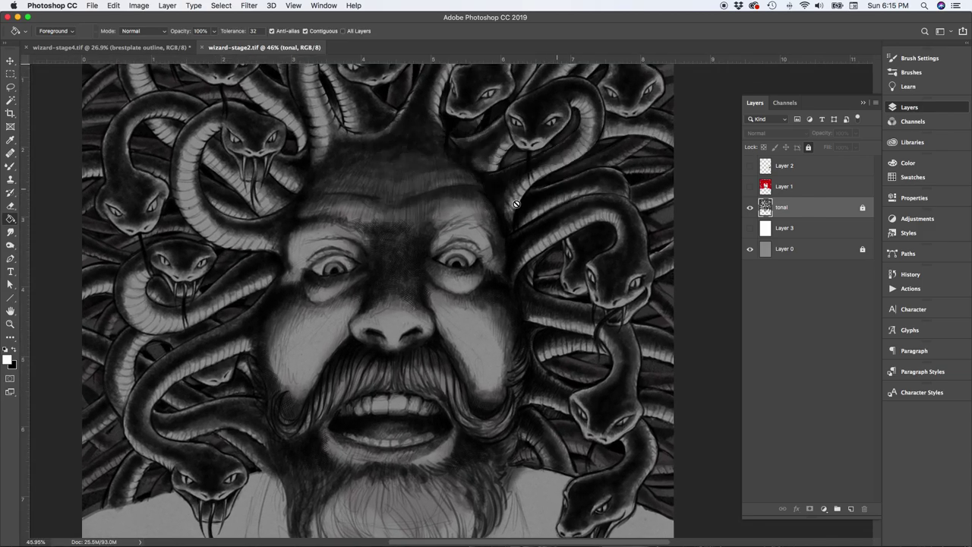
{"action": "left_click", "coordinate": [254, 268]}
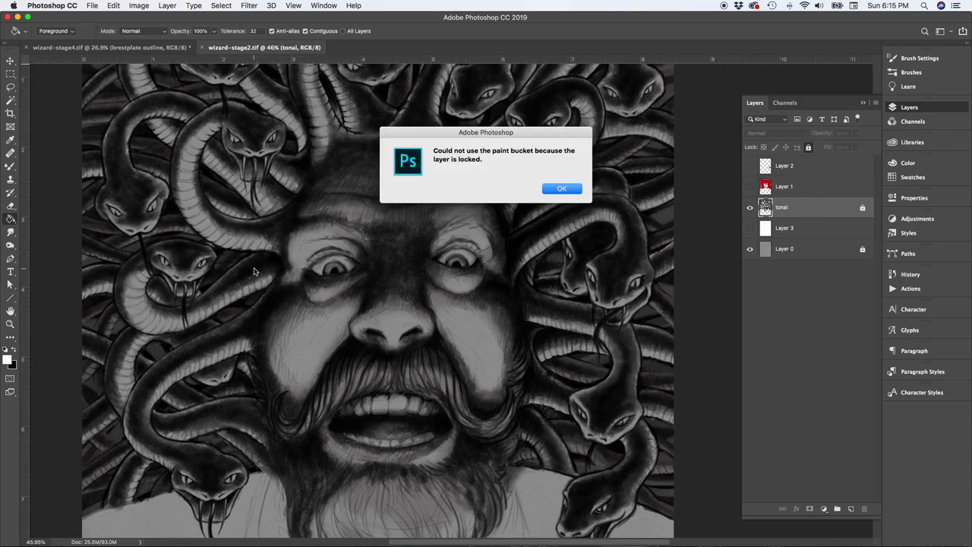
{"action": "left_click", "coordinate": [567, 189]}
Dismiss the second locked-layer warning on the tonal layer and switch to the Move tool.
{"action": "scroll", "coordinate": [455, 186], "scroll_direction": "left", "scroll_amount": 5}
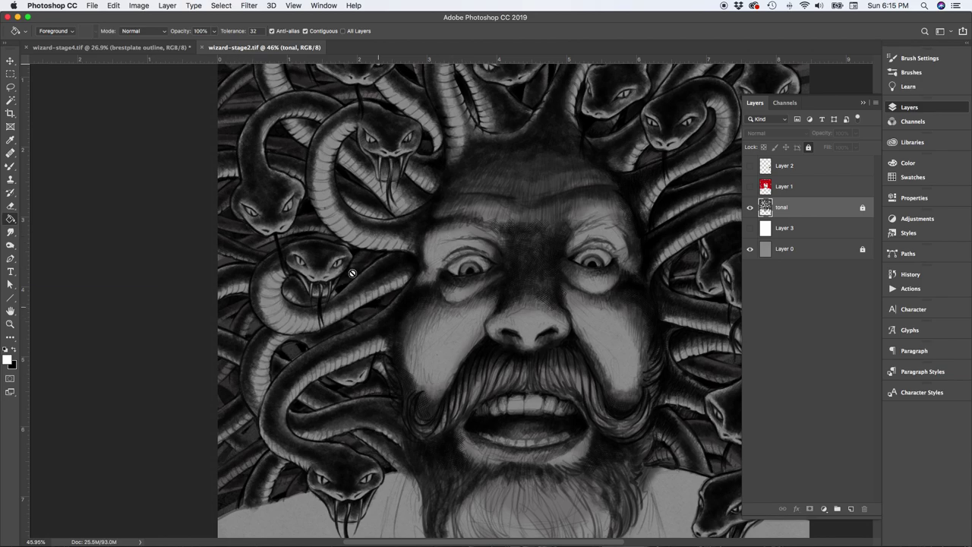
{"action": "scroll", "coordinate": [349, 270], "scroll_direction": "up", "scroll_amount": 3}
{"action": "scroll", "coordinate": [348, 271], "scroll_direction": "down", "scroll_amount": 2}
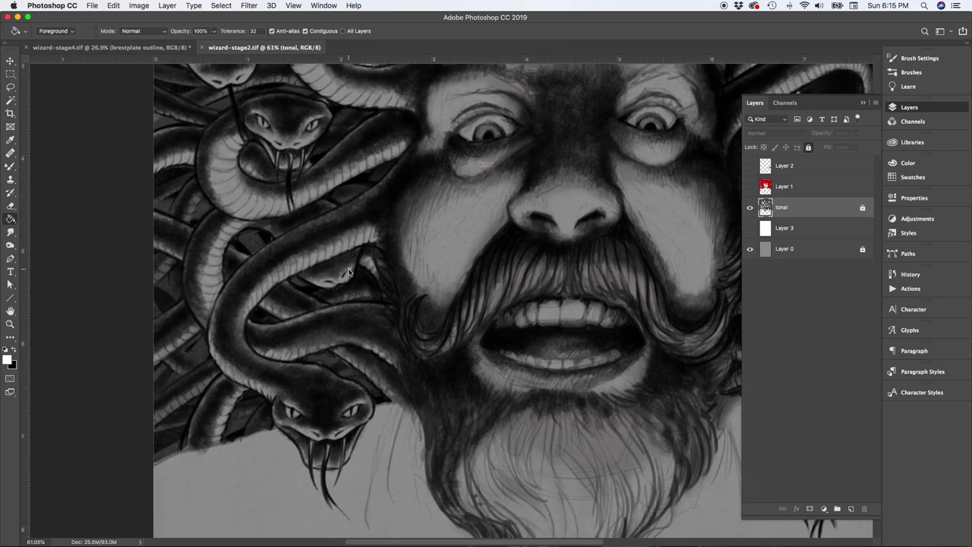
{"action": "left_click", "coordinate": [349, 272]}
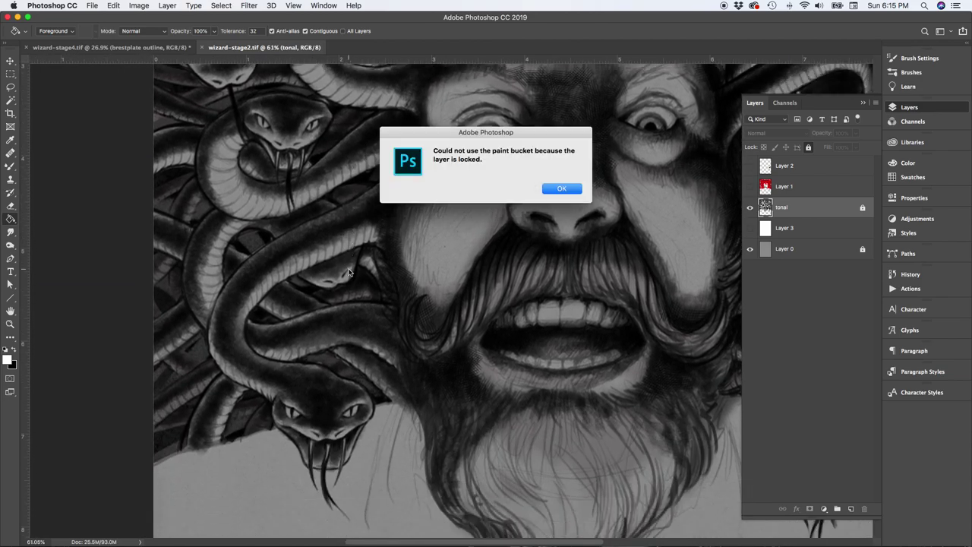
{"action": "left_click", "coordinate": [566, 190]}
{"action": "left_click", "coordinate": [11, 61]}
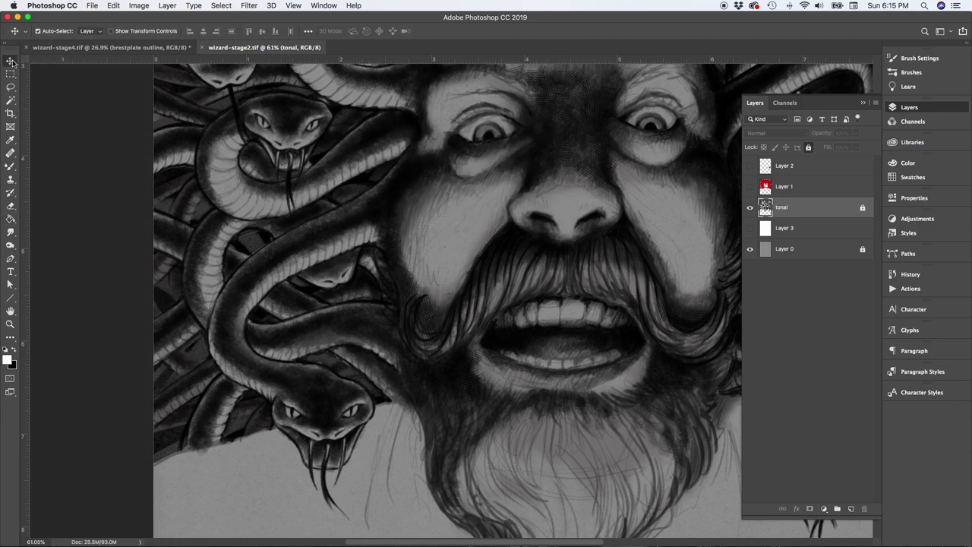
{"action": "left_click", "coordinate": [428, 229]}
{"action": "scroll", "coordinate": [410, 217], "scroll_direction": "up", "scroll_amount": 3}
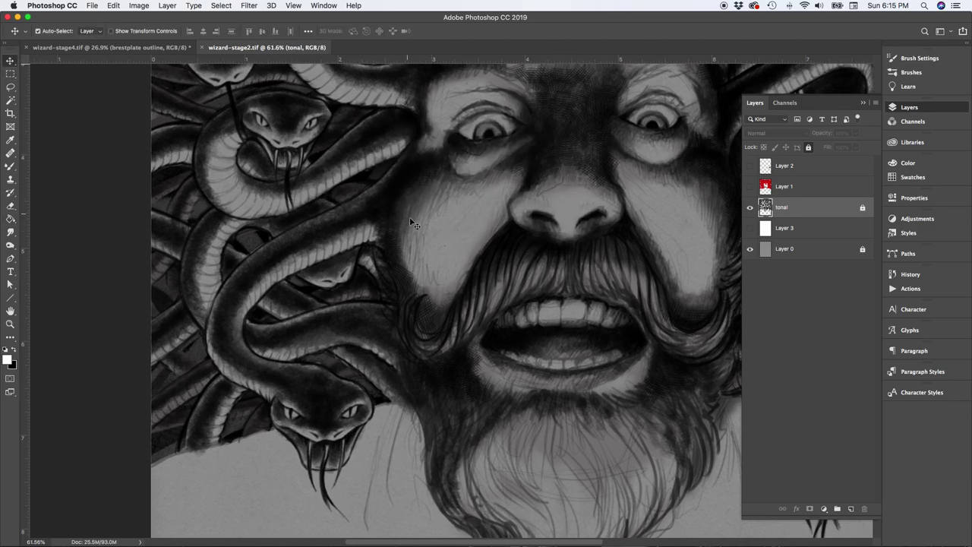
{"action": "scroll", "coordinate": [410, 223], "scroll_direction": "up", "scroll_amount": 10}
{"action": "scroll", "coordinate": [410, 222], "scroll_direction": "left", "scroll_amount": 5}
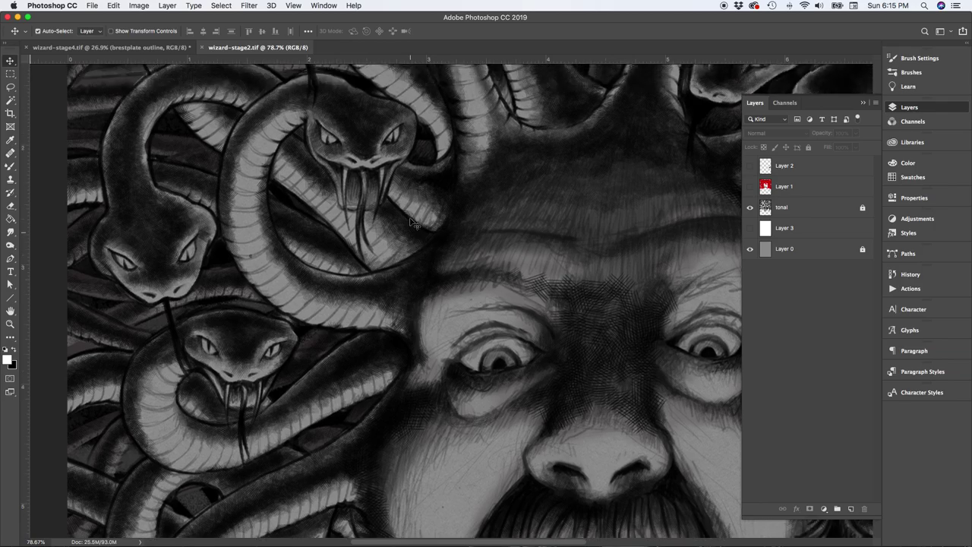
{"action": "scroll", "coordinate": [410, 223], "scroll_direction": "down", "scroll_amount": 10}
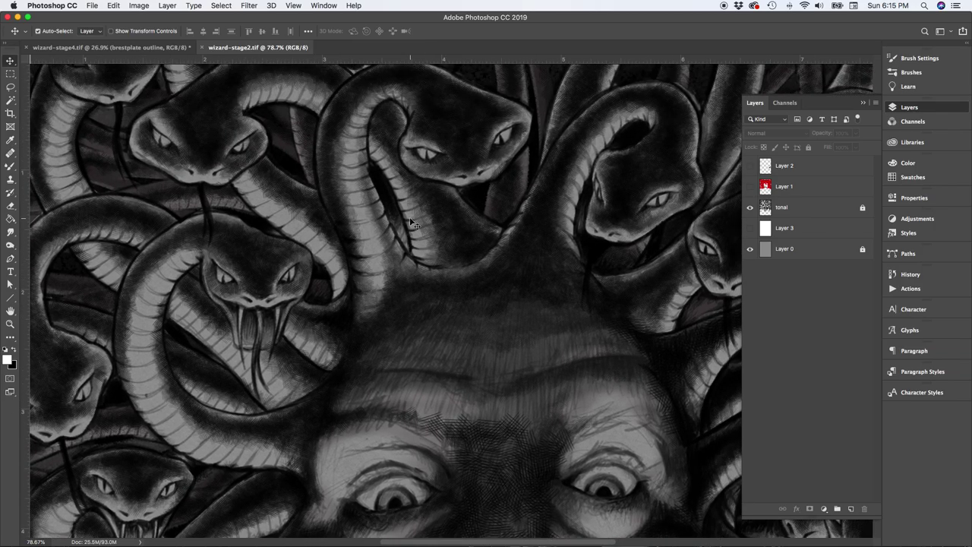
{"action": "scroll", "coordinate": [410, 223], "scroll_direction": "right", "scroll_amount": 10}
{"action": "scroll", "coordinate": [410, 222], "scroll_direction": "down", "scroll_amount": 10}
{"action": "scroll", "coordinate": [410, 223], "scroll_direction": "right", "scroll_amount": 6}
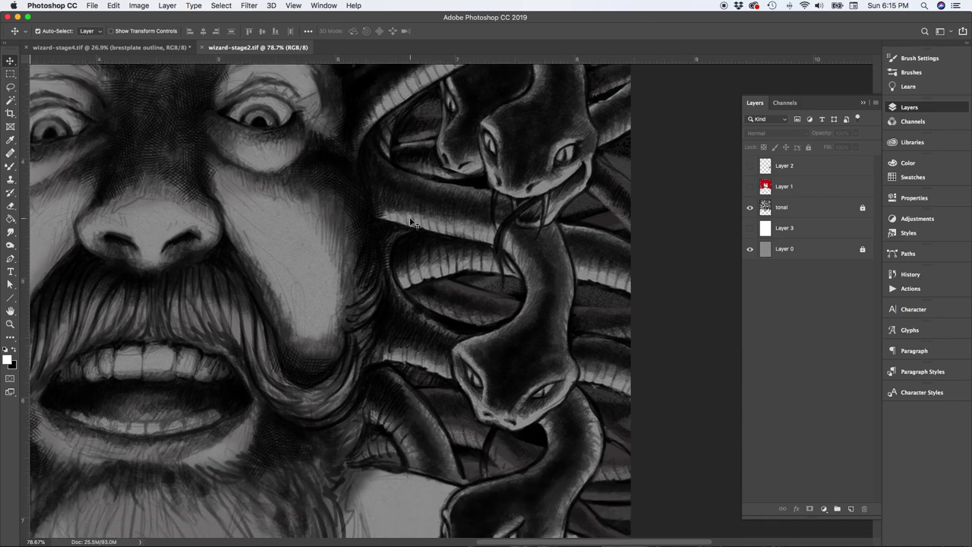
{"action": "scroll", "coordinate": [390, 208], "scroll_direction": "down", "scroll_amount": 10}
{"action": "scroll", "coordinate": [391, 208], "scroll_direction": "left", "scroll_amount": 2}
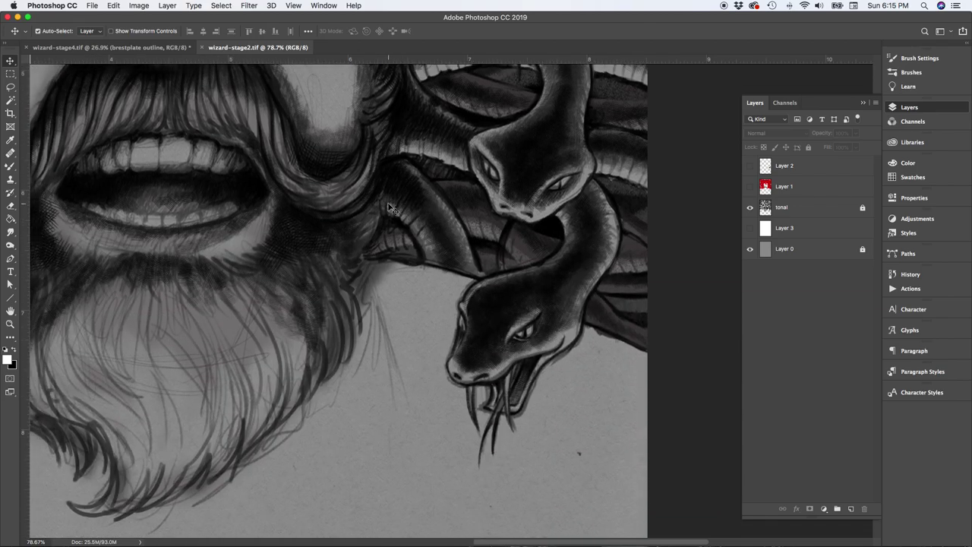
{"action": "scroll", "coordinate": [389, 206], "scroll_direction": "left", "scroll_amount": 2}
{"action": "scroll", "coordinate": [346, 195], "scroll_direction": "up", "scroll_amount": 3}
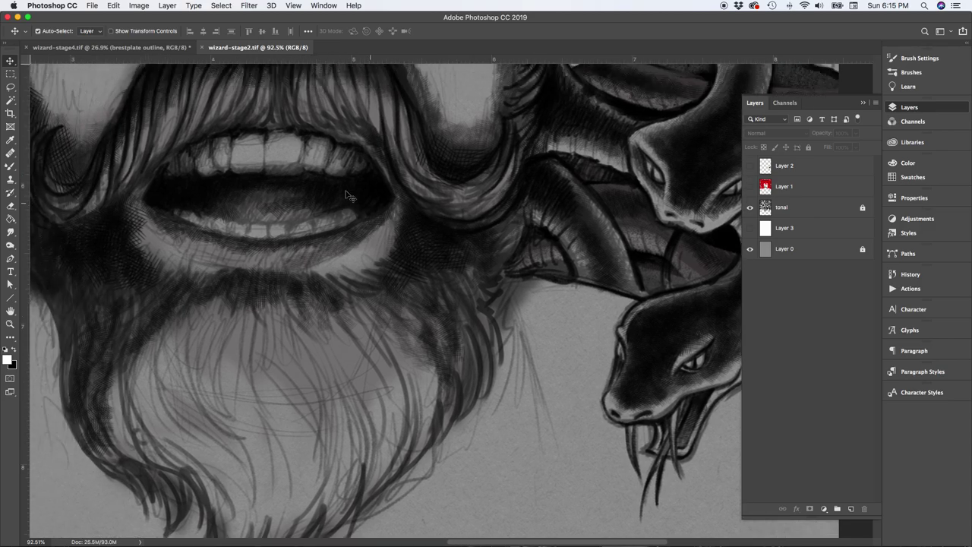
{"action": "scroll", "coordinate": [346, 195], "scroll_direction": "up", "scroll_amount": 10}
{"action": "scroll", "coordinate": [347, 195], "scroll_direction": "left", "scroll_amount": 3}
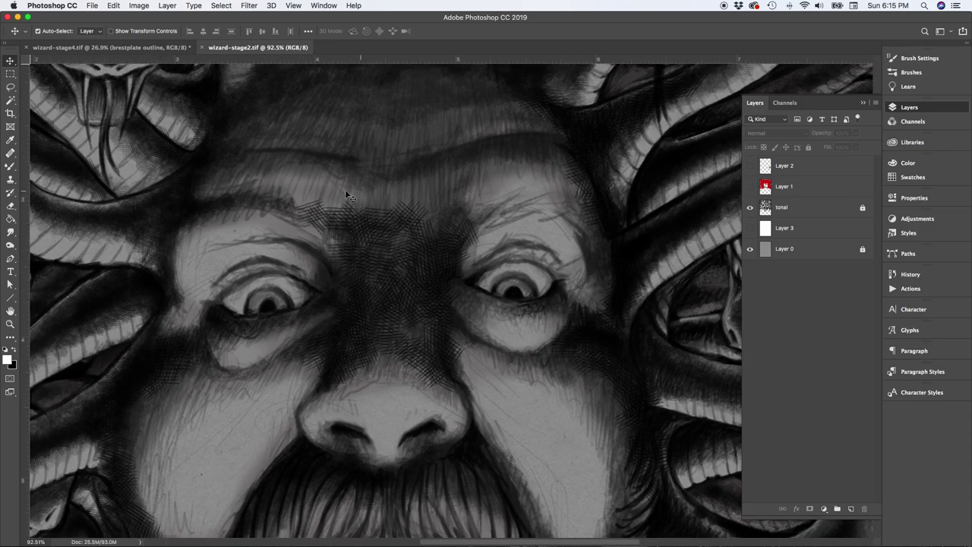
{"action": "scroll", "coordinate": [346, 196], "scroll_direction": "left", "scroll_amount": 3}
{"action": "scroll", "coordinate": [346, 196], "scroll_direction": "down", "scroll_amount": 6}
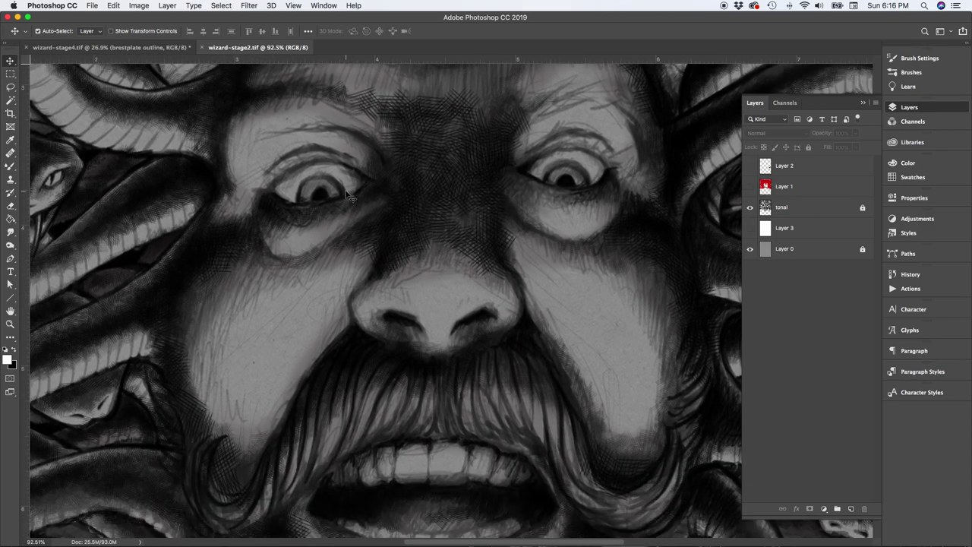
{"action": "scroll", "coordinate": [345, 196], "scroll_direction": "down", "scroll_amount": 12}
{"action": "scroll", "coordinate": [345, 196], "scroll_direction": "left", "scroll_amount": 4}
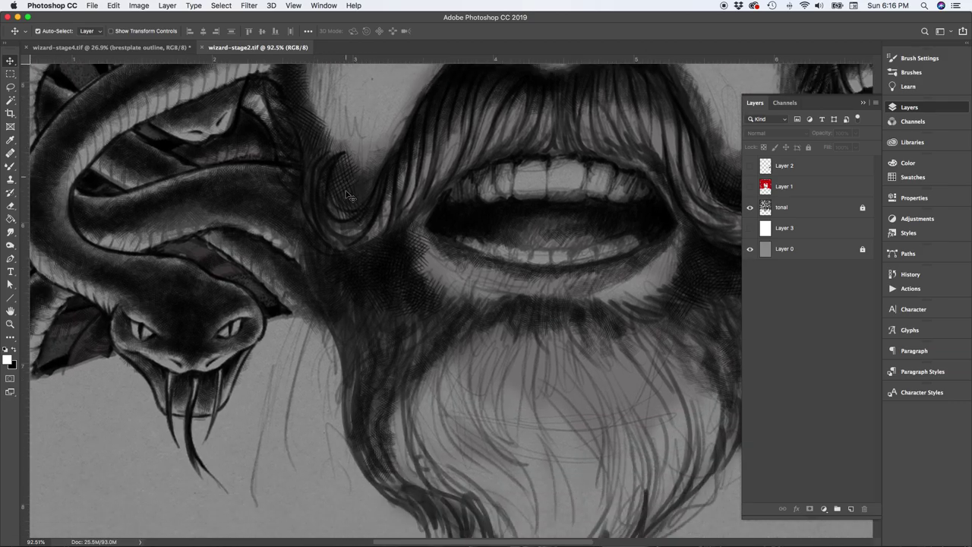
{"action": "scroll", "coordinate": [346, 195], "scroll_direction": "down", "scroll_amount": 5}
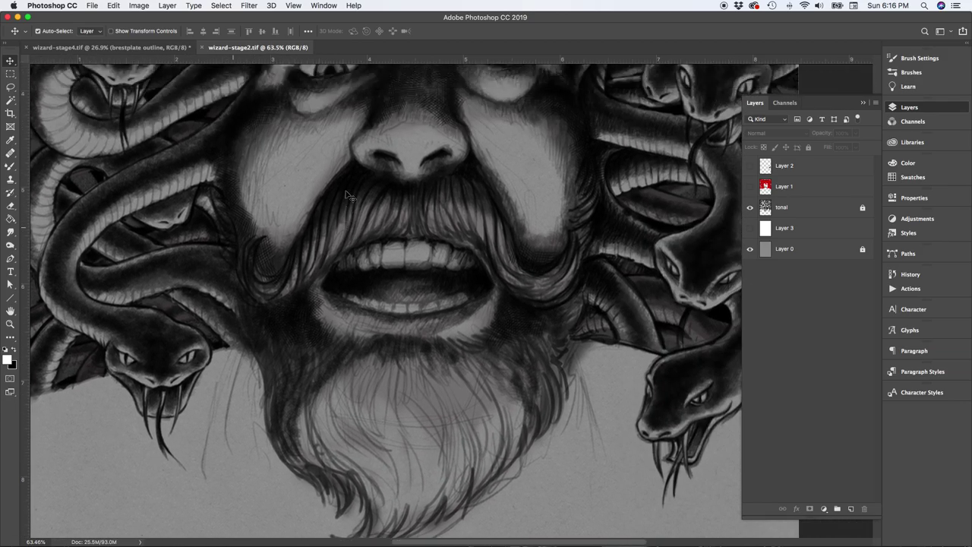
{"action": "scroll", "coordinate": [346, 196], "scroll_direction": "down", "scroll_amount": 4}
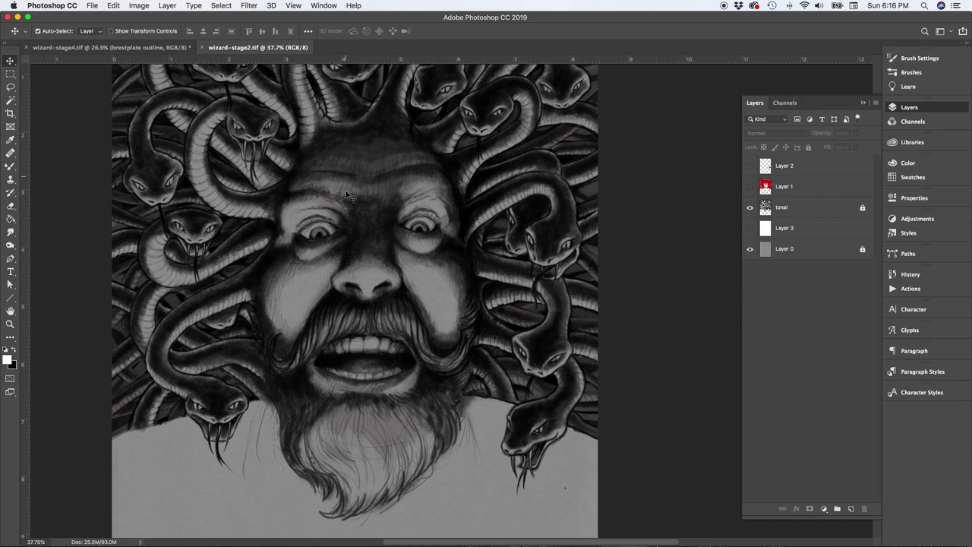
{"action": "scroll", "coordinate": [345, 196], "scroll_direction": "up", "scroll_amount": 2}
{"action": "scroll", "coordinate": [346, 196], "scroll_direction": "left", "scroll_amount": 2}
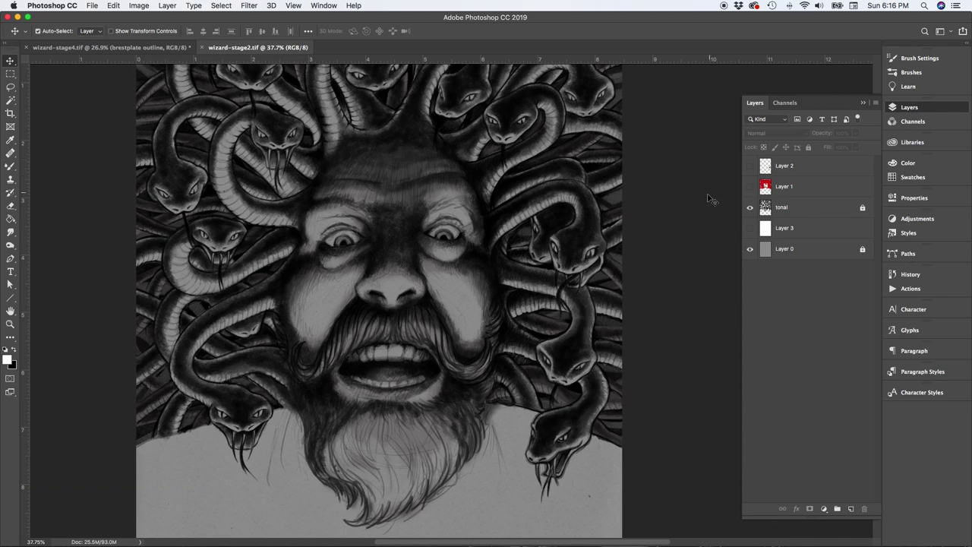
Switch to wizard-stage4.tif and lower the brestplate outline layer's opacity to 14%.
{"action": "left_click", "coordinate": [149, 49]}
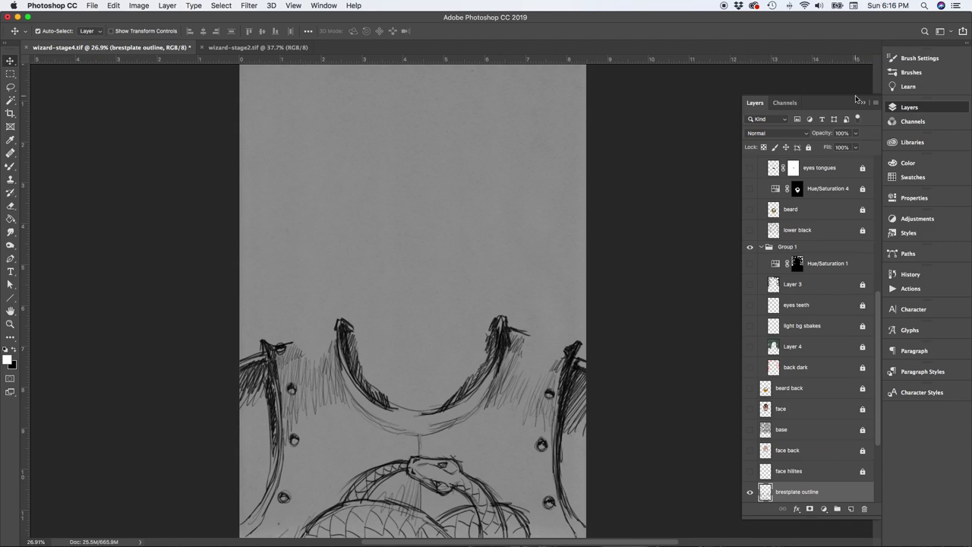
{"action": "scroll", "coordinate": [848, 146], "scroll_direction": "up", "scroll_amount": 1}
{"action": "mouse_move", "coordinate": [856, 133]}
{"action": "left_mouse_down"}
{"action": "mouse_move", "coordinate": [843, 149]}
{"action": "mouse_move", "coordinate": [816, 148]}
{"action": "left_mouse_up"}
{"action": "scroll", "coordinate": [770, 170], "scroll_direction": "down", "scroll_amount": 1}
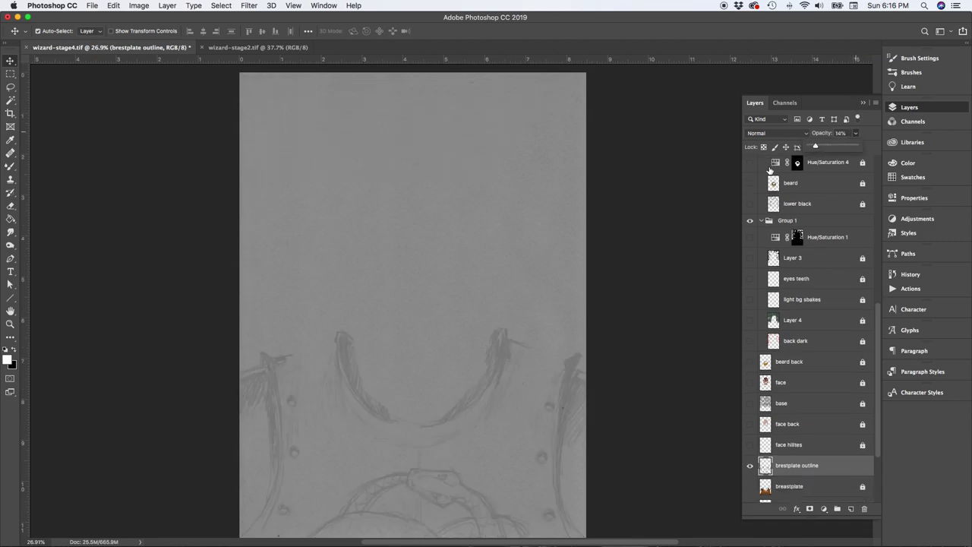
{"action": "left_click", "coordinate": [855, 131]}
{"action": "scroll", "coordinate": [825, 457], "scroll_direction": "up", "scroll_amount": 1}
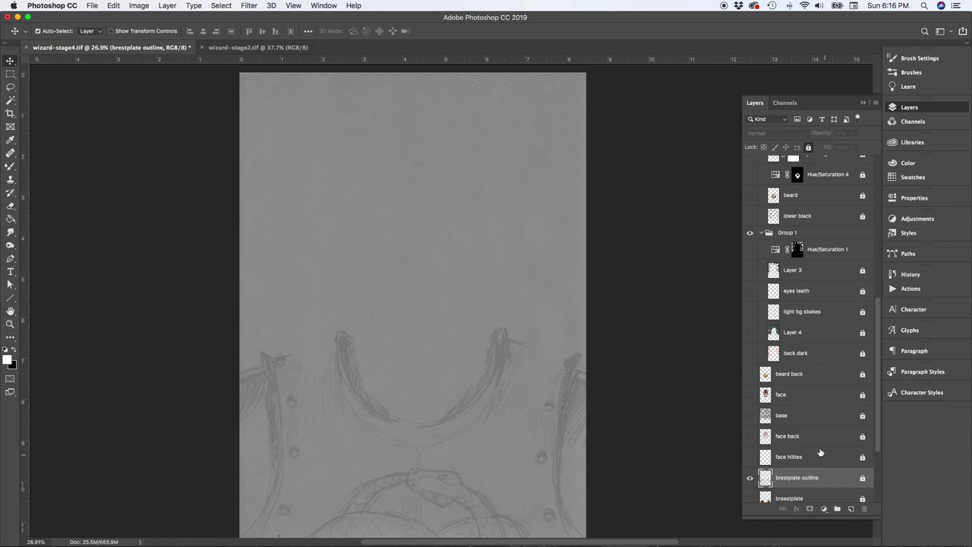
Make the base layer visible and hide the brestplate outline layer in wizard-stage4.tif.
{"action": "left_click", "coordinate": [750, 415]}
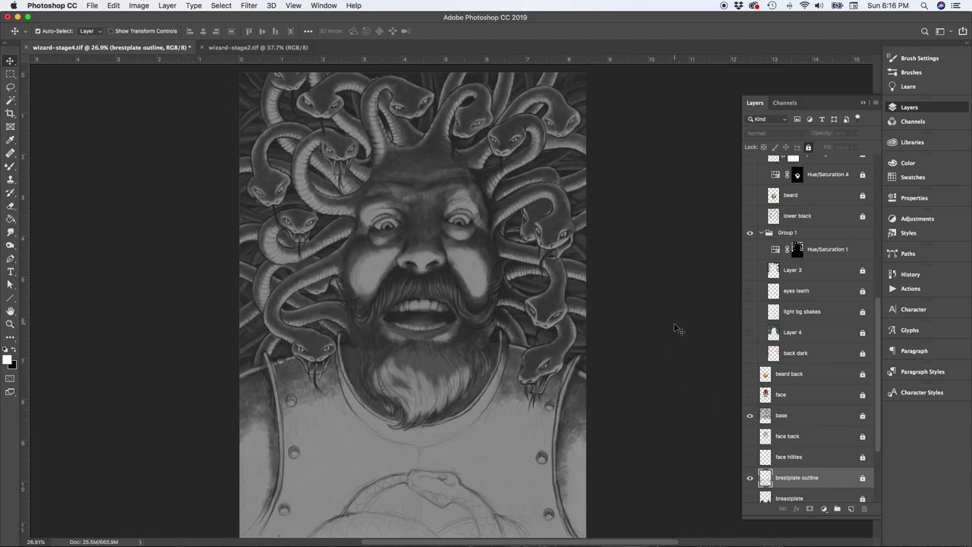
{"action": "left_click", "coordinate": [751, 477]}
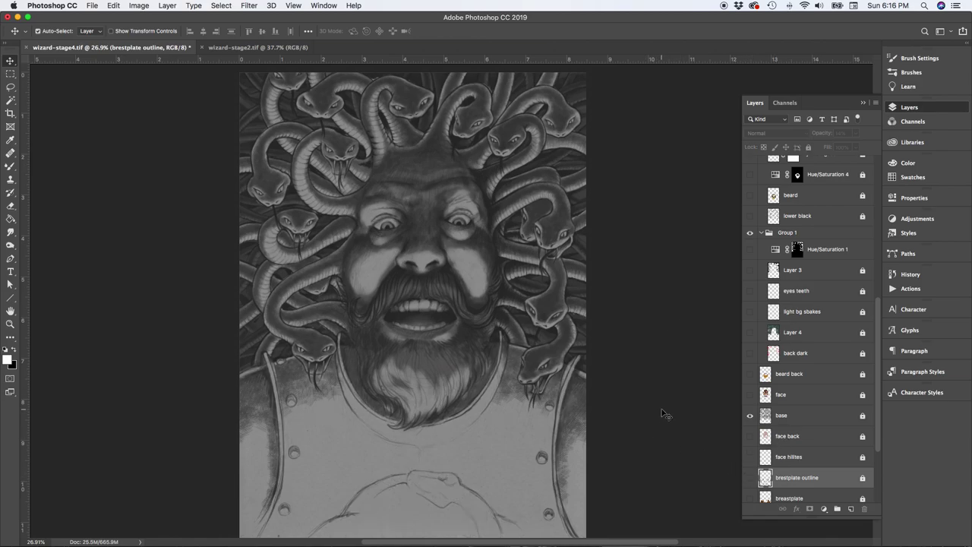
{"action": "scroll", "coordinate": [661, 412], "scroll_direction": "right", "scroll_amount": 2}
{"action": "scroll", "coordinate": [662, 413], "scroll_direction": "up", "scroll_amount": 1}
{"action": "scroll", "coordinate": [661, 412], "scroll_direction": "left", "scroll_amount": 1}
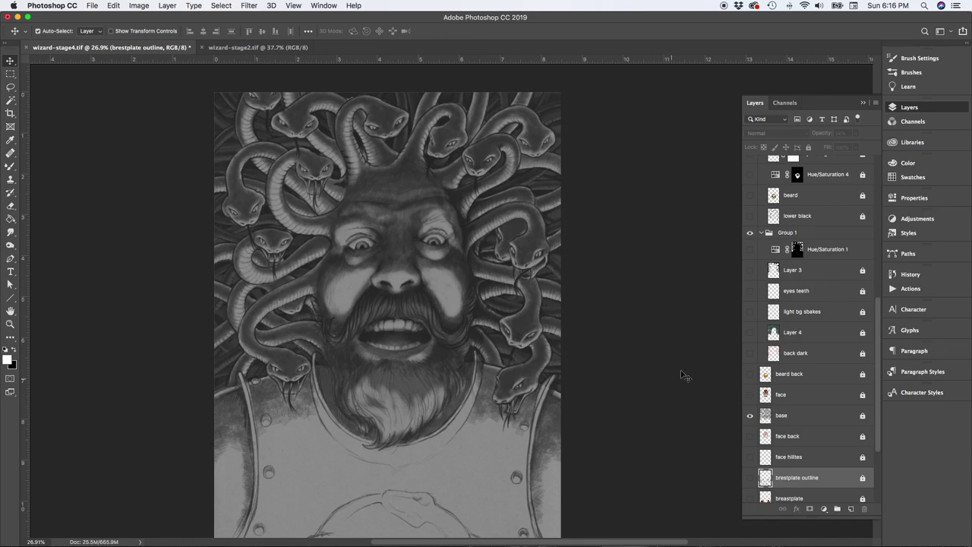
{"action": "scroll", "coordinate": [824, 410], "scroll_direction": "up", "scroll_amount": 4}
{"action": "scroll", "coordinate": [824, 410], "scroll_direction": "down", "scroll_amount": 7}
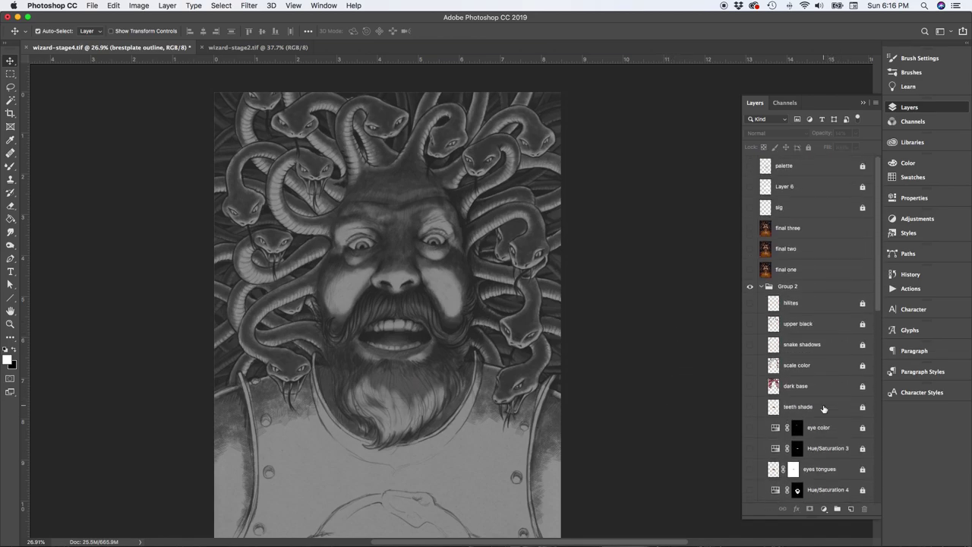
{"action": "scroll", "coordinate": [824, 410], "scroll_direction": "up", "scroll_amount": 10}
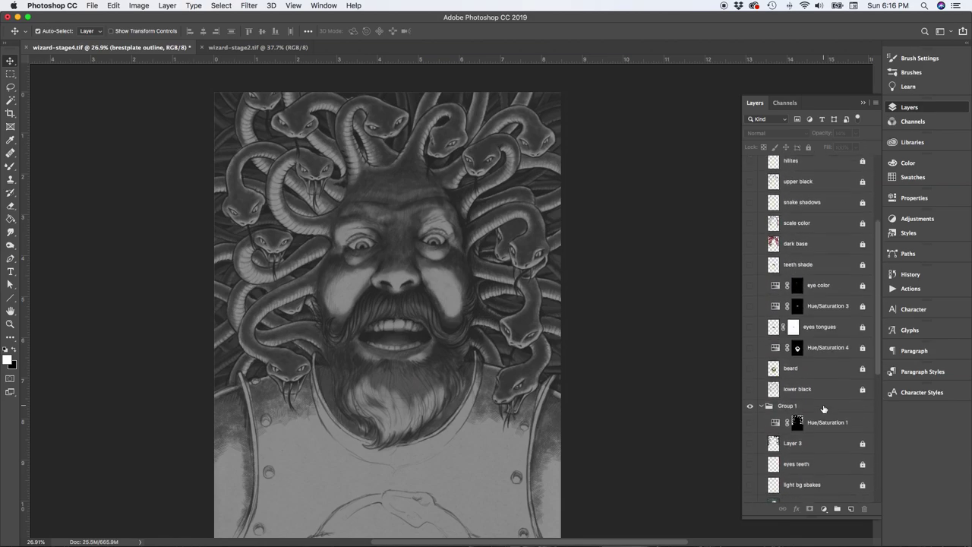
{"action": "scroll", "coordinate": [824, 410], "scroll_direction": "down", "scroll_amount": 10}
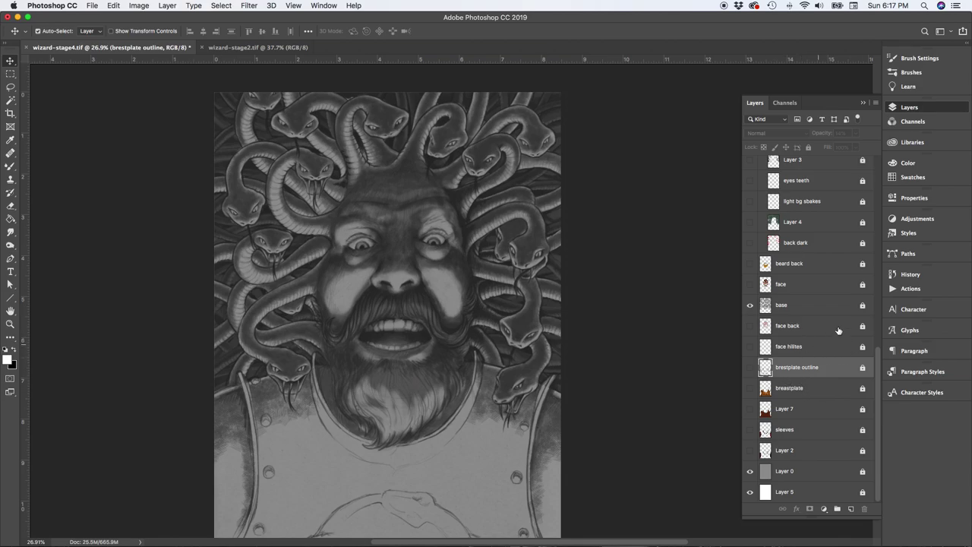
{"action": "scroll", "coordinate": [808, 355], "scroll_direction": "up", "scroll_amount": 2}
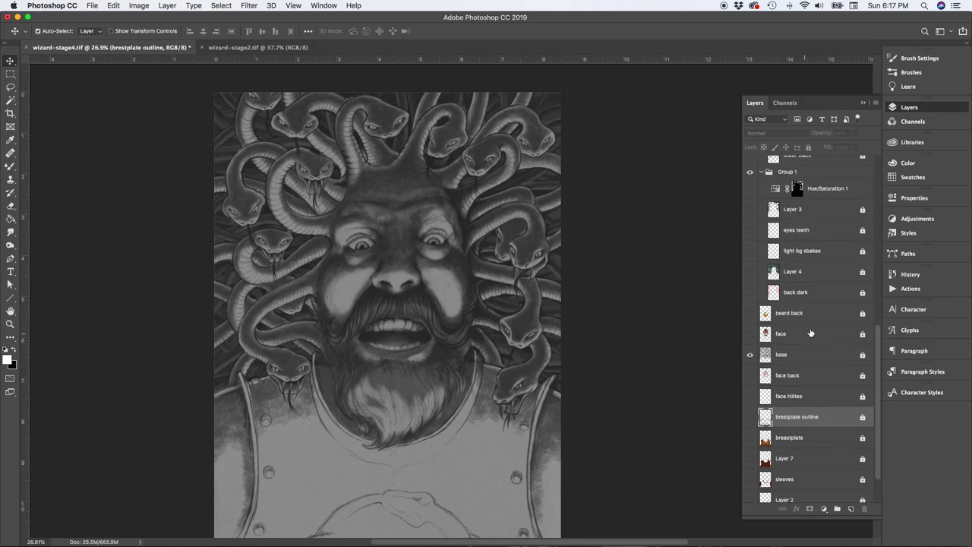
Toggle the dark background off again and leave the lower black shading layer visible.
{"action": "left_click", "coordinate": [750, 293]}
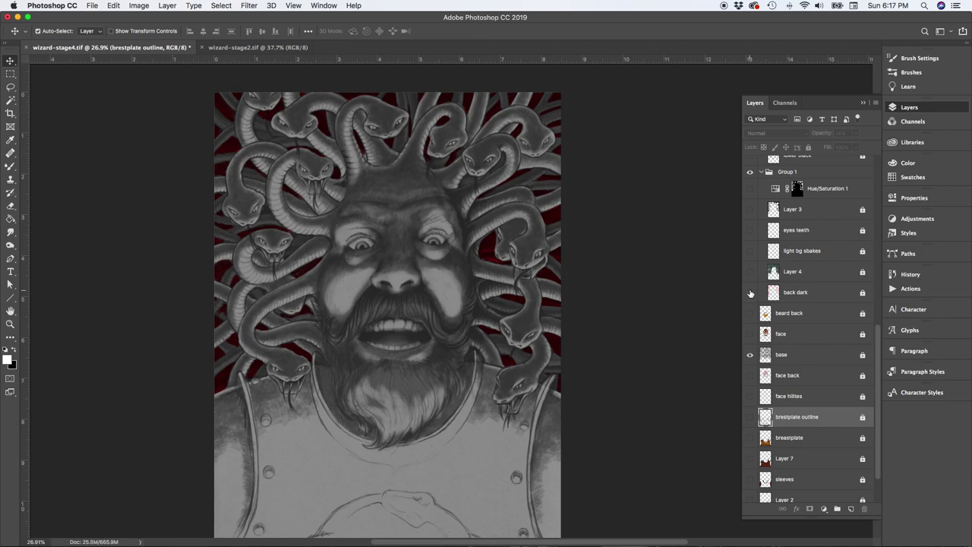
{"action": "left_click", "coordinate": [750, 292]}
{"action": "scroll", "coordinate": [788, 325], "scroll_direction": "up", "scroll_amount": 3}
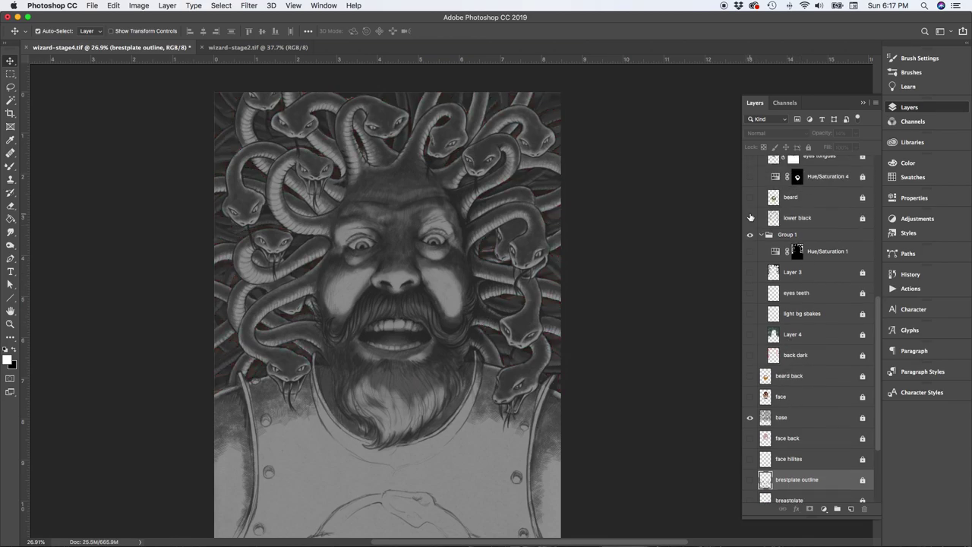
{"action": "left_click", "coordinate": [750, 218]}
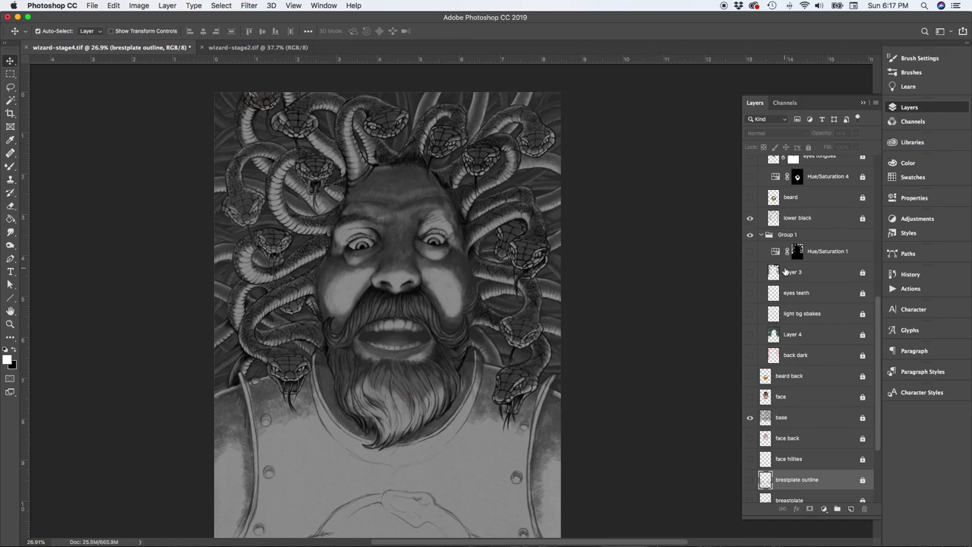
{"action": "scroll", "coordinate": [536, 353], "scroll_direction": "up", "scroll_amount": 5}
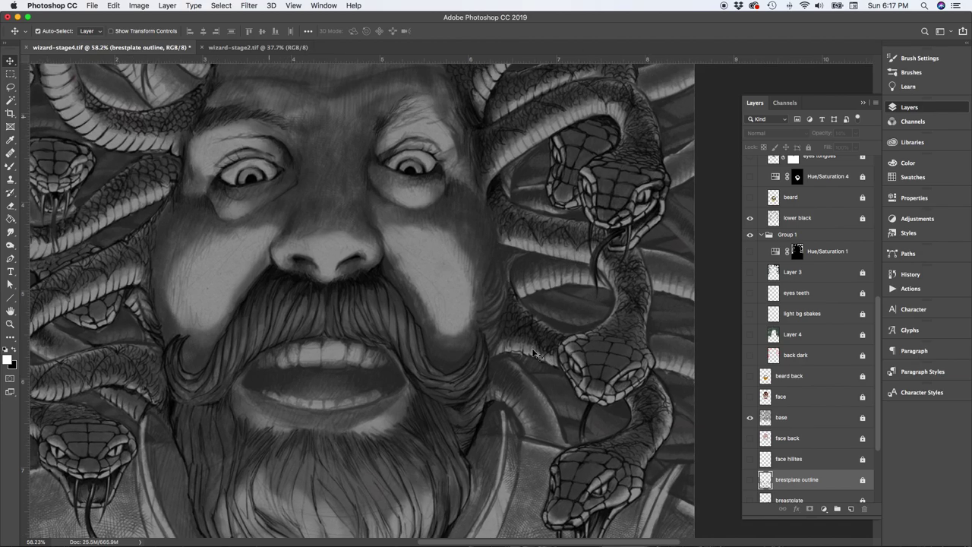
{"action": "scroll", "coordinate": [535, 353], "scroll_direction": "down", "scroll_amount": 5}
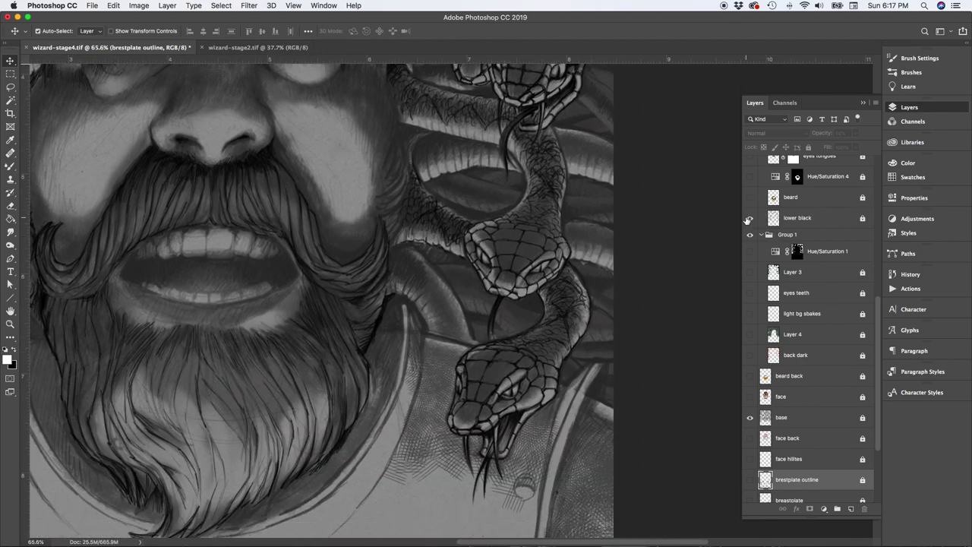
{"action": "left_click", "coordinate": [750, 218]}
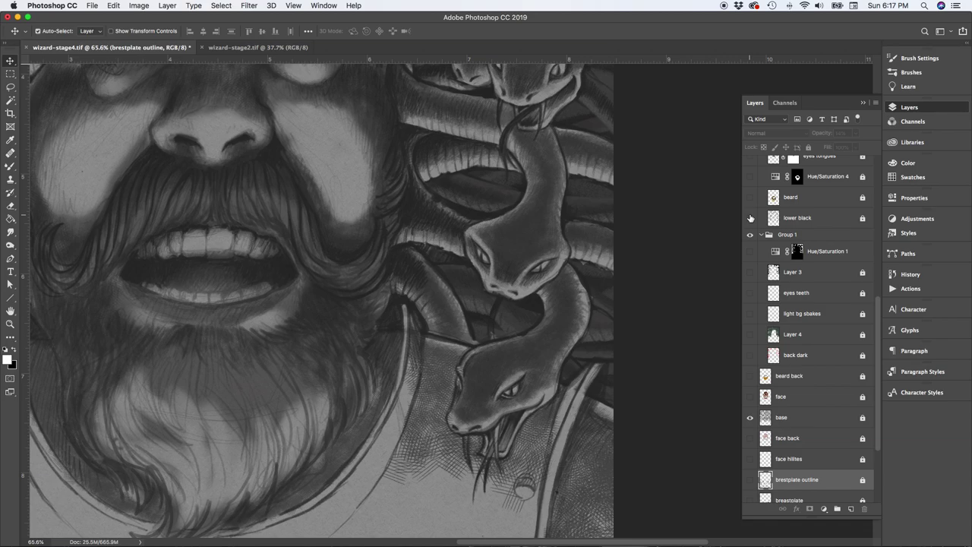
{"action": "left_click", "coordinate": [751, 218]}
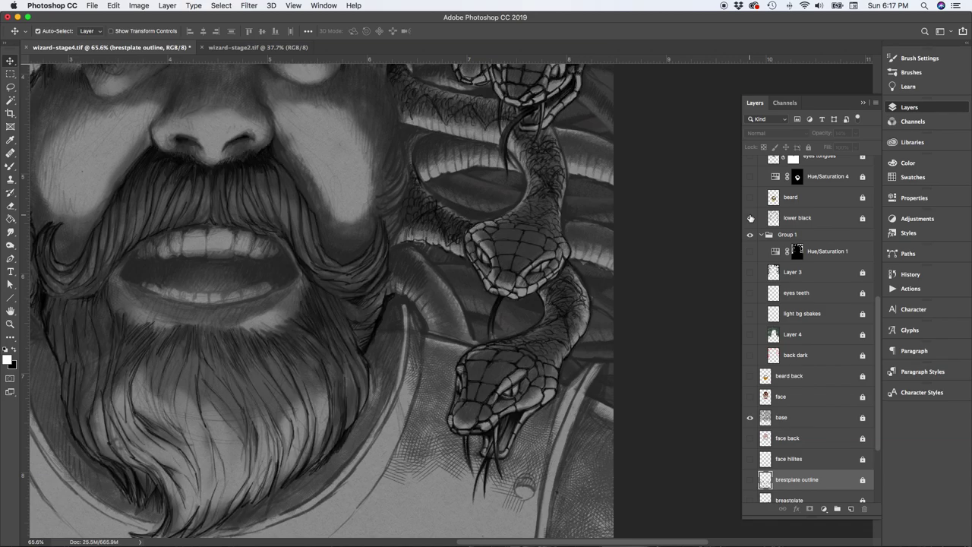
Hide the base layer to leave only linework, then show the upper black snake shading.
{"action": "left_click", "coordinate": [751, 417]}
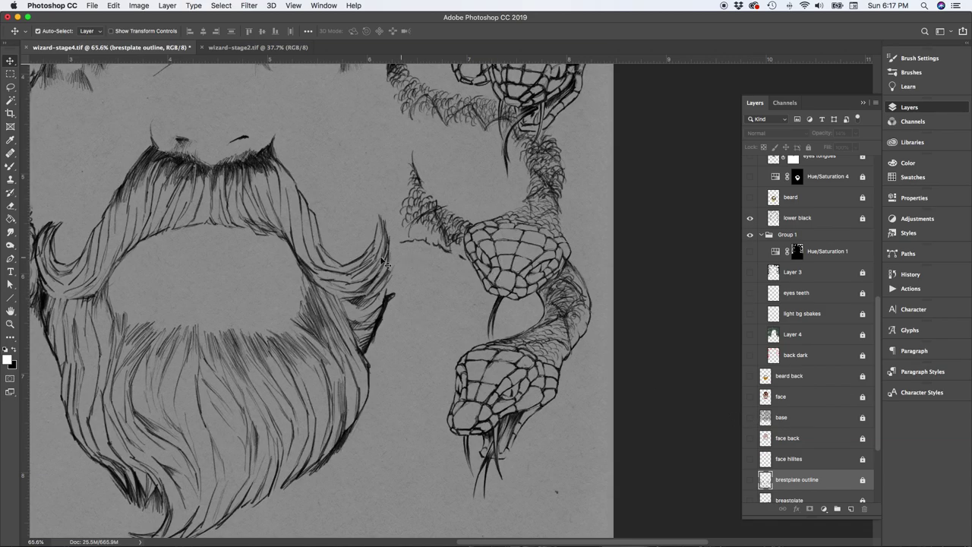
{"action": "scroll", "coordinate": [386, 263], "scroll_direction": "down", "scroll_amount": 4}
{"action": "scroll", "coordinate": [385, 263], "scroll_direction": "up", "scroll_amount": 5}
{"action": "scroll", "coordinate": [386, 264], "scroll_direction": "left", "scroll_amount": 5}
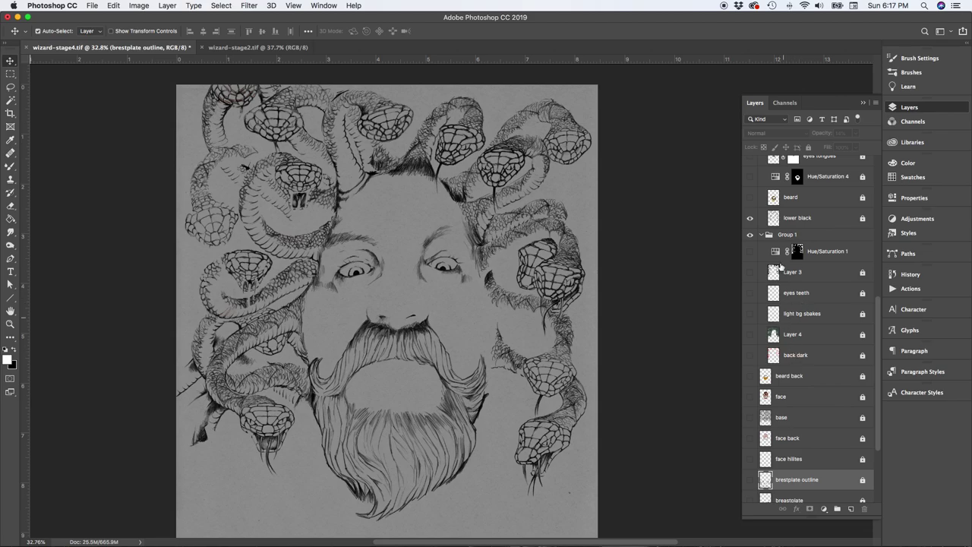
{"action": "scroll", "coordinate": [779, 292], "scroll_direction": "up", "scroll_amount": 4}
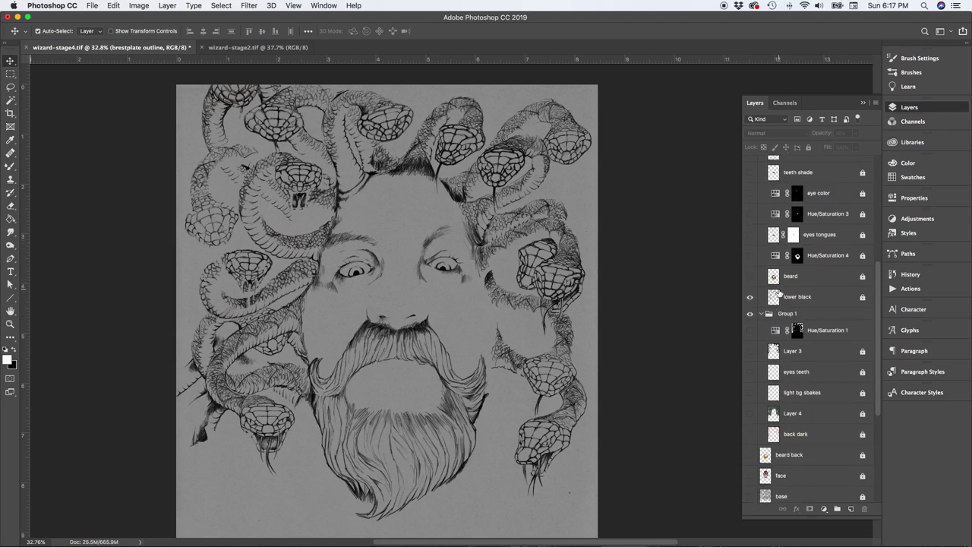
{"action": "scroll", "coordinate": [779, 292], "scroll_direction": "down", "scroll_amount": 9}
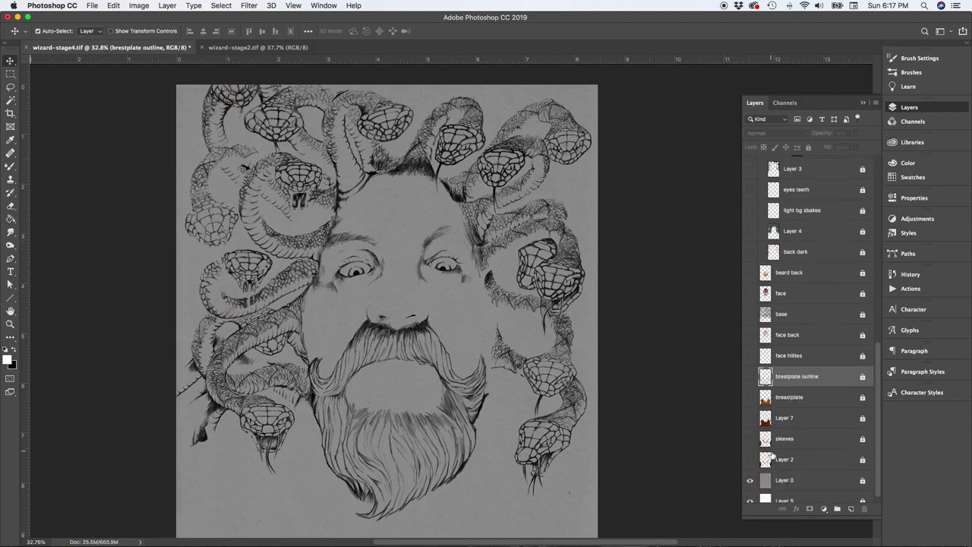
{"action": "scroll", "coordinate": [801, 407], "scroll_direction": "up", "scroll_amount": 15}
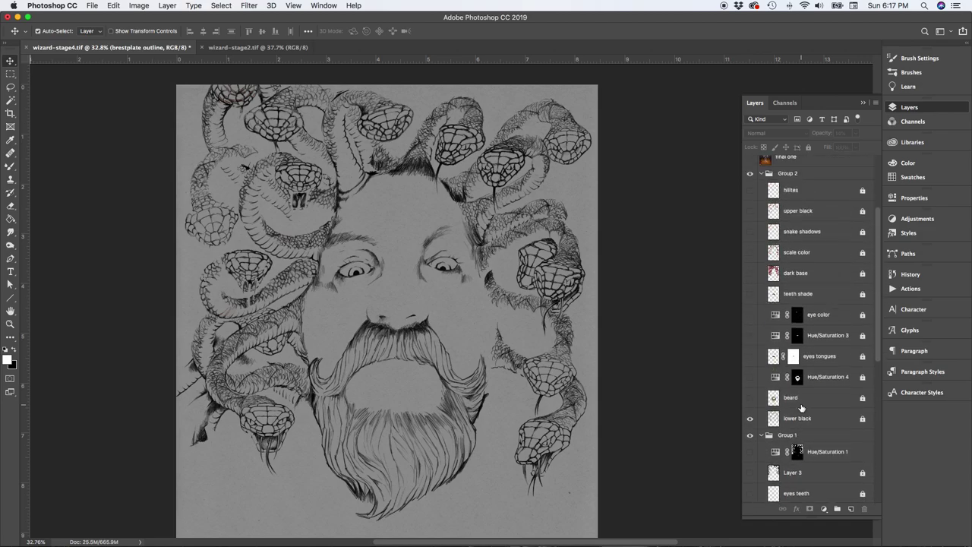
{"action": "scroll", "coordinate": [801, 408], "scroll_direction": "up", "scroll_amount": 1}
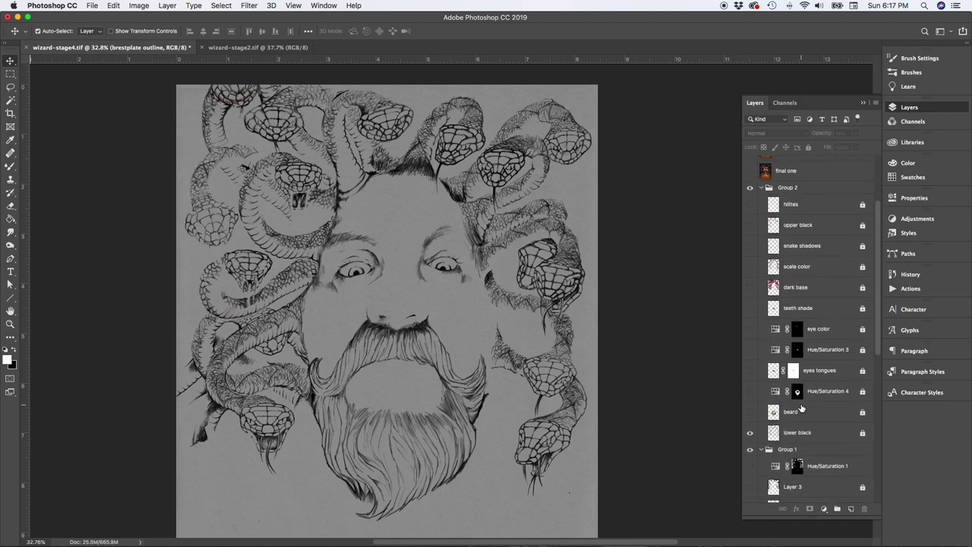
{"action": "left_click", "coordinate": [750, 225]}
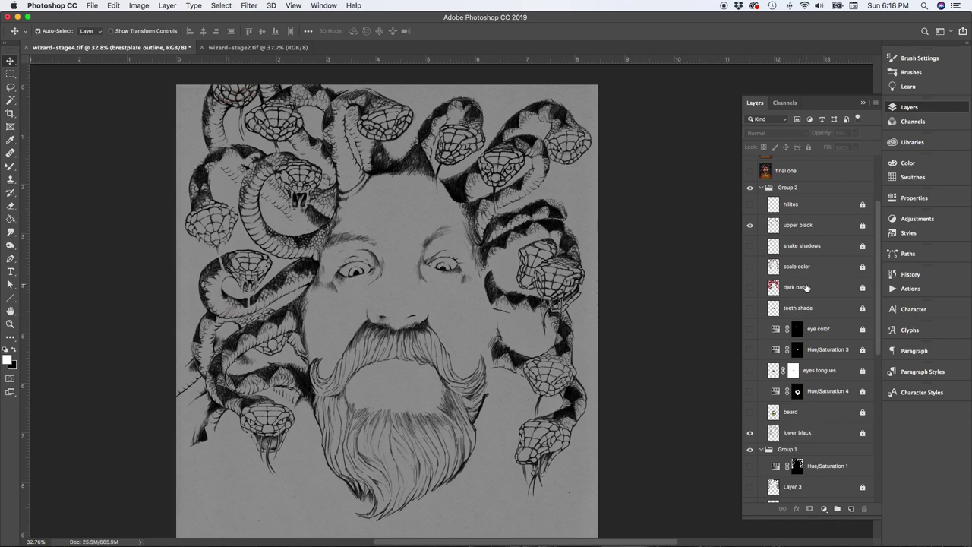
{"action": "scroll", "coordinate": [807, 287], "scroll_direction": "down", "scroll_amount": 5}
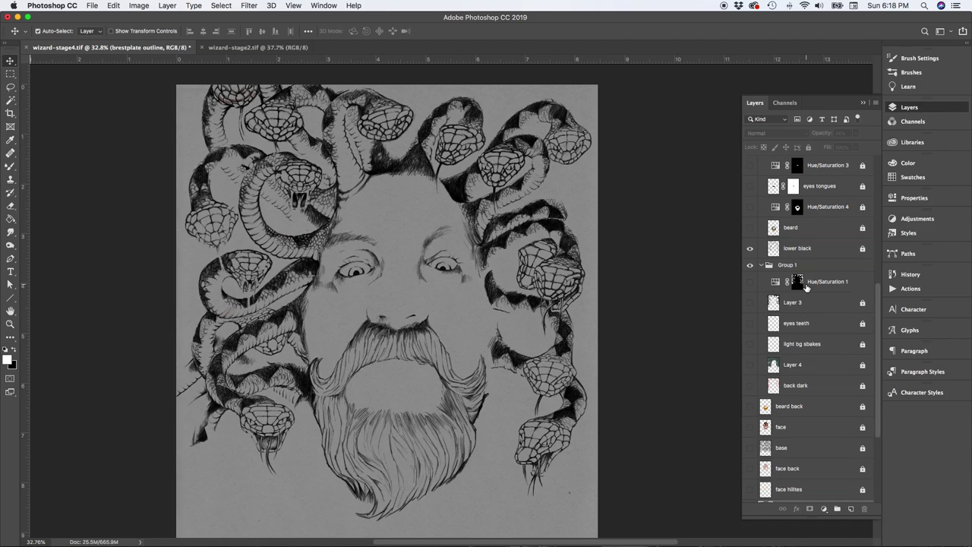
{"action": "scroll", "coordinate": [807, 287], "scroll_direction": "down", "scroll_amount": 2}
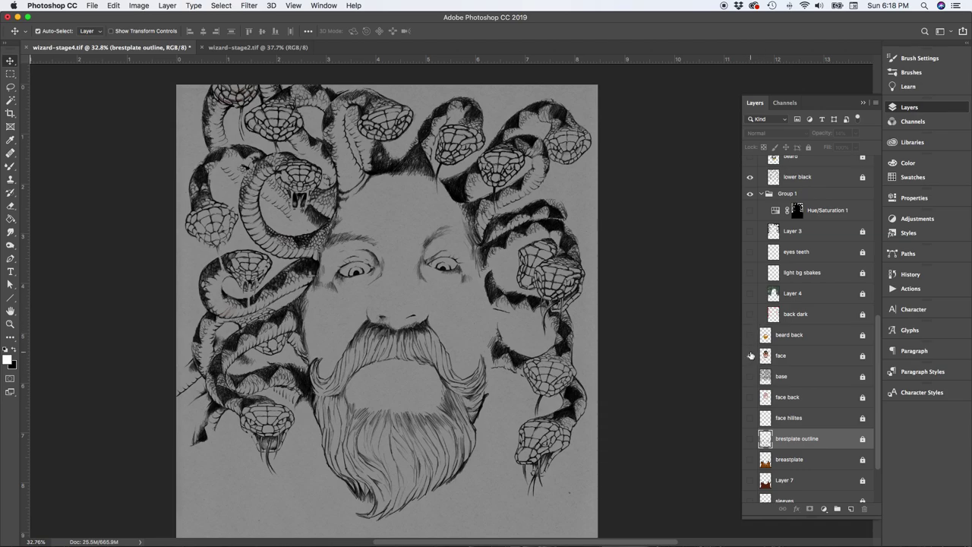
Show the painted face layer and zoom in on the portrait.
{"action": "left_click", "coordinate": [750, 356]}
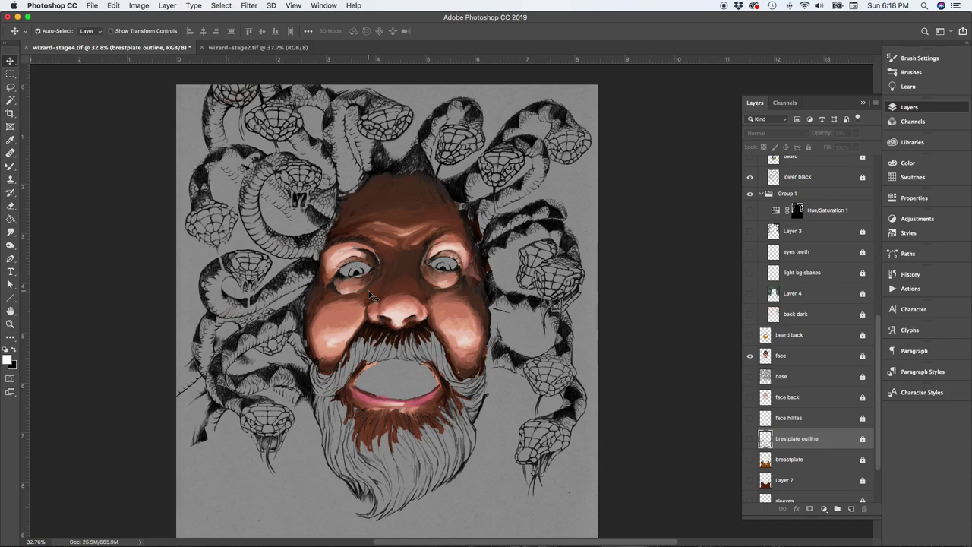
{"action": "scroll", "coordinate": [406, 317], "scroll_direction": "up", "scroll_amount": 1}
{"action": "scroll", "coordinate": [407, 318], "scroll_direction": "up", "scroll_amount": 10}
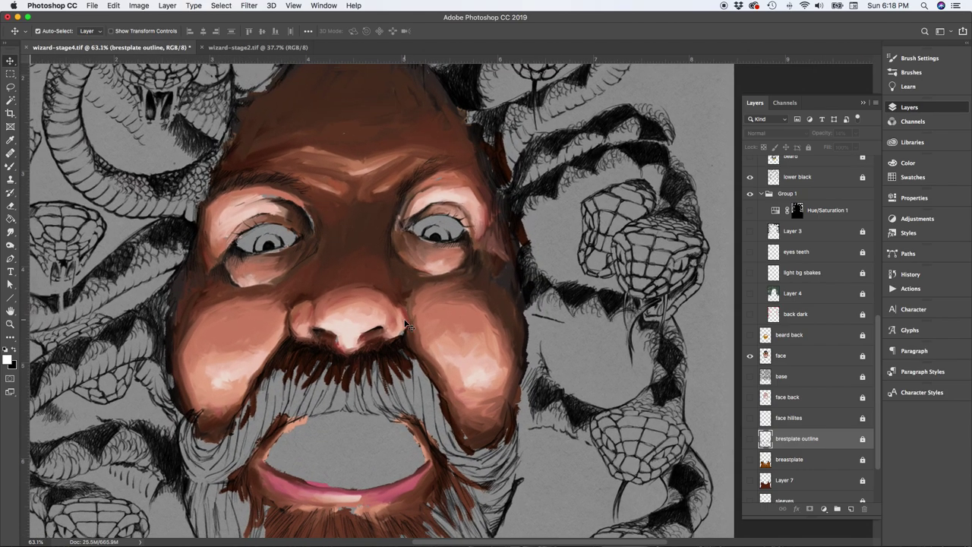
{"action": "scroll", "coordinate": [407, 325], "scroll_direction": "left", "scroll_amount": 5}
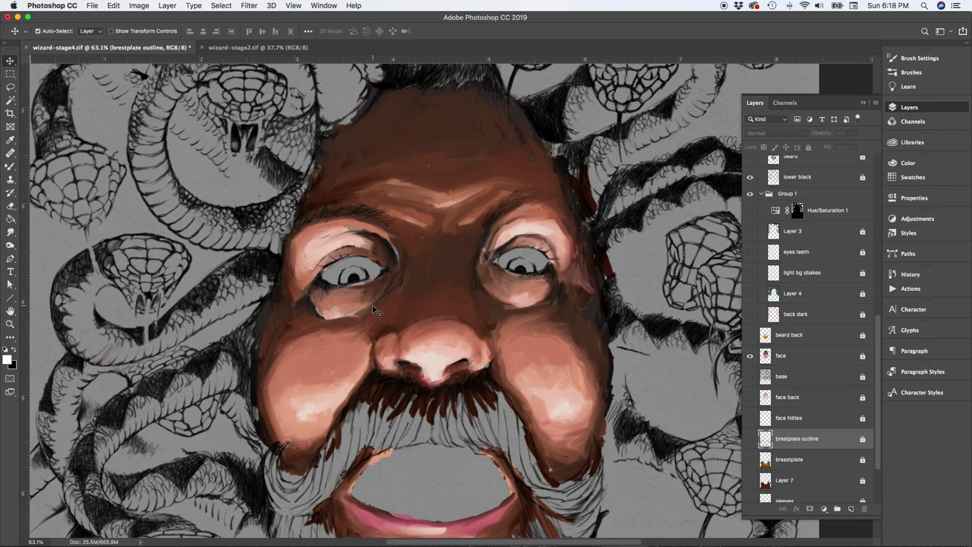
Browse the Mixer Brush presets without painting, then return to the Move tool.
{"action": "key", "text": "b"}
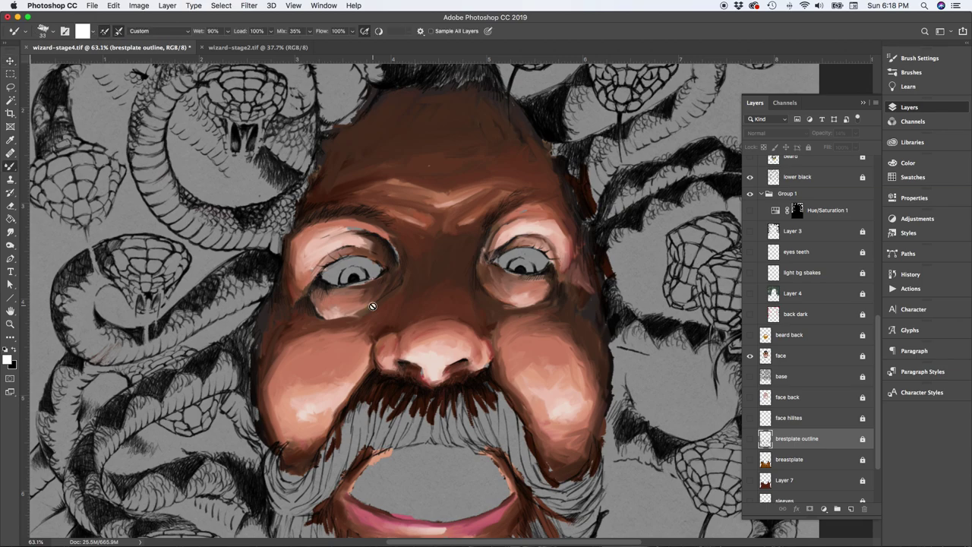
{"action": "left_click", "coordinate": [52, 32]}
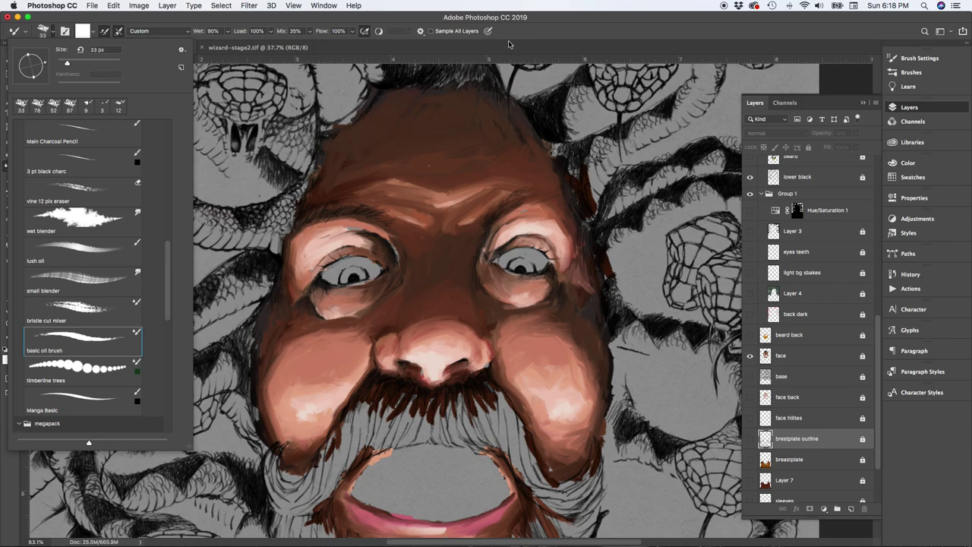
{"action": "left_click", "coordinate": [554, 27]}
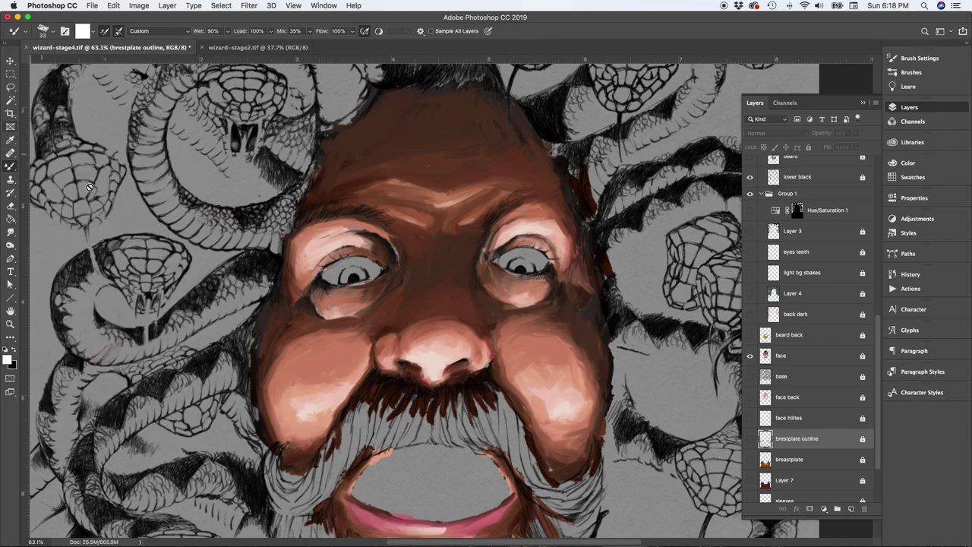
{"action": "key", "text": "v"}
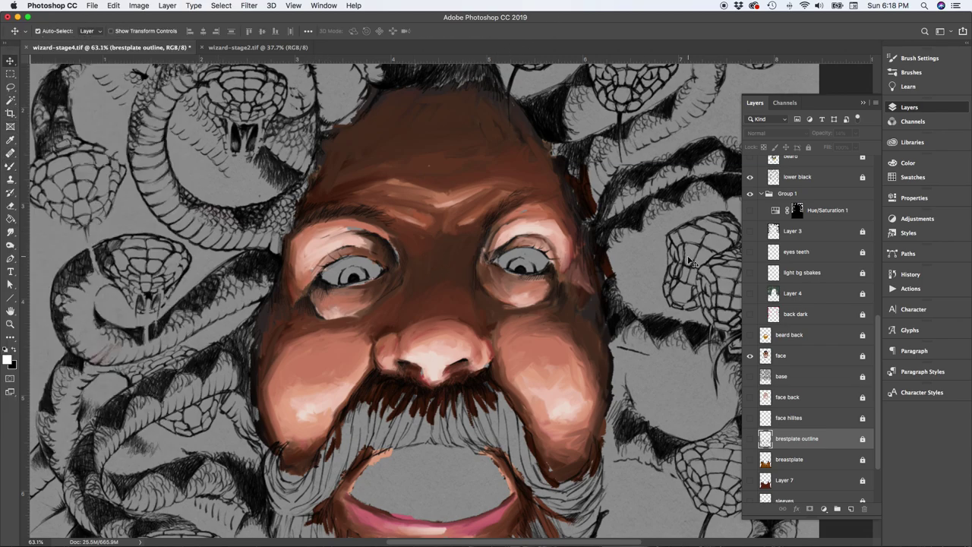
{"action": "scroll", "coordinate": [607, 357], "scroll_direction": "down", "scroll_amount": 5}
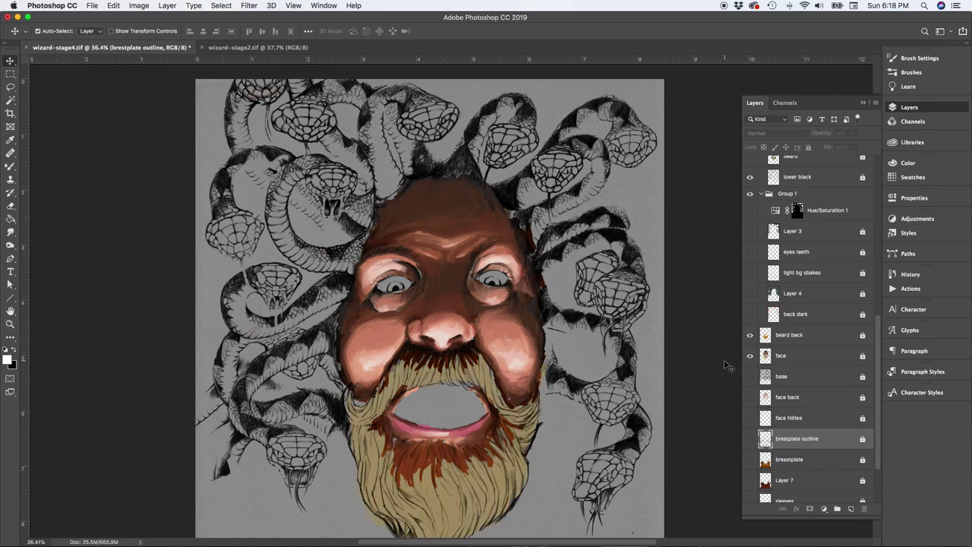
Show the golden beard layer, then enable Hue/Saturation 4 to darken it to brown.
{"action": "left_click_drag", "start_coordinate": [710, 362], "coordinate": [653, 293]}
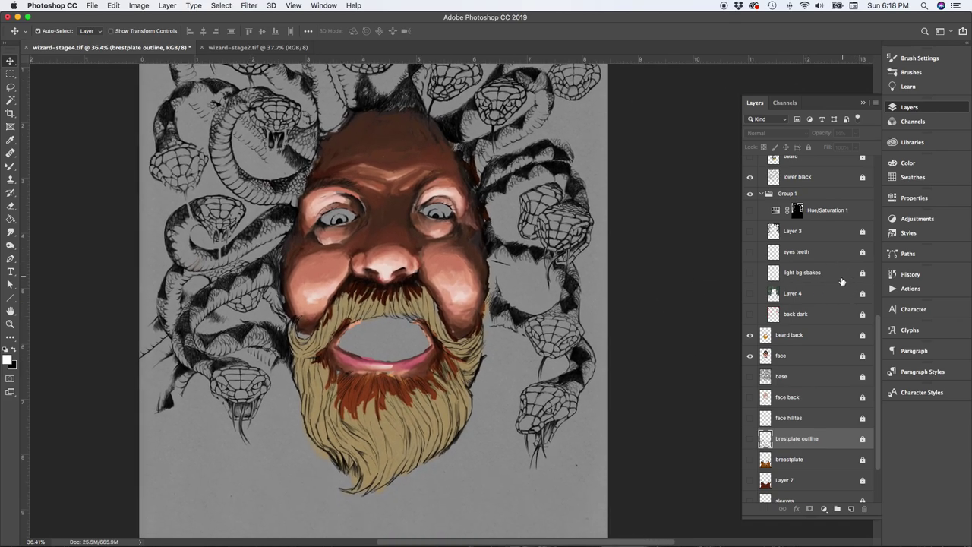
{"action": "scroll", "coordinate": [879, 327], "scroll_direction": "up", "scroll_amount": 1}
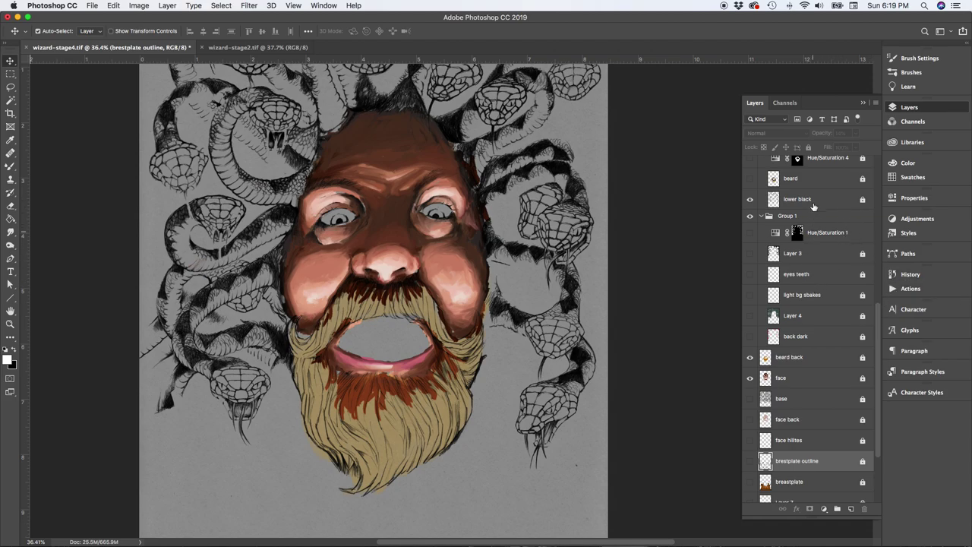
{"action": "left_click", "coordinate": [751, 178]}
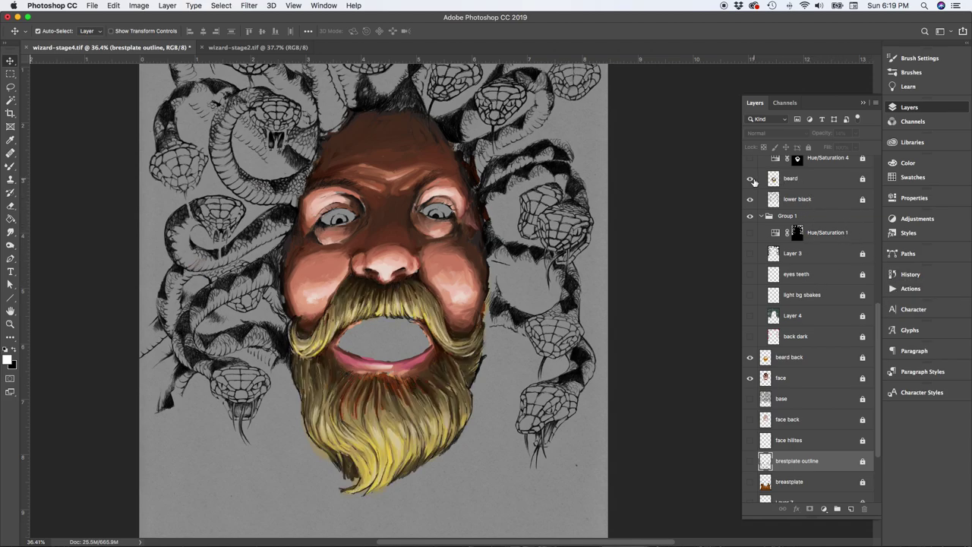
{"action": "left_click_drag", "start_coordinate": [879, 329], "coordinate": [881, 317]}
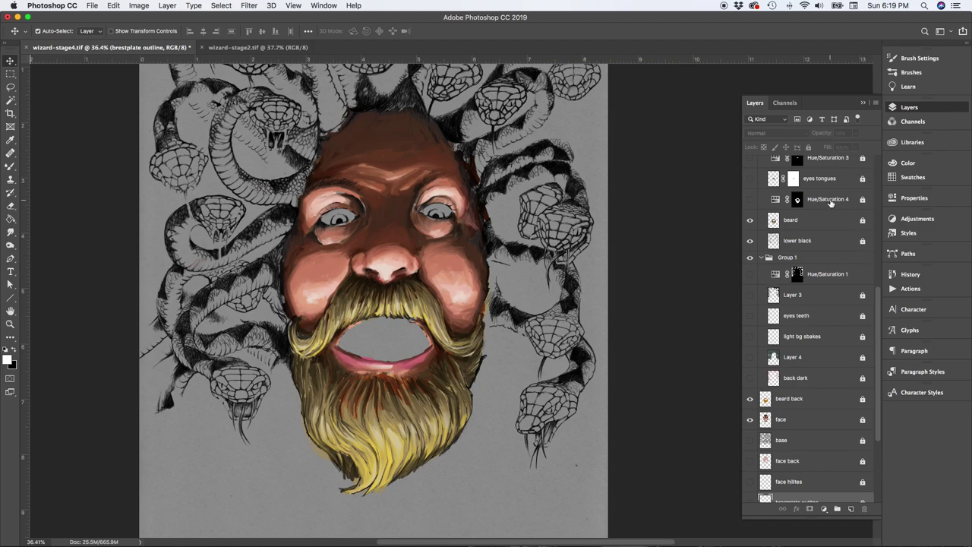
{"action": "left_click", "coordinate": [750, 200]}
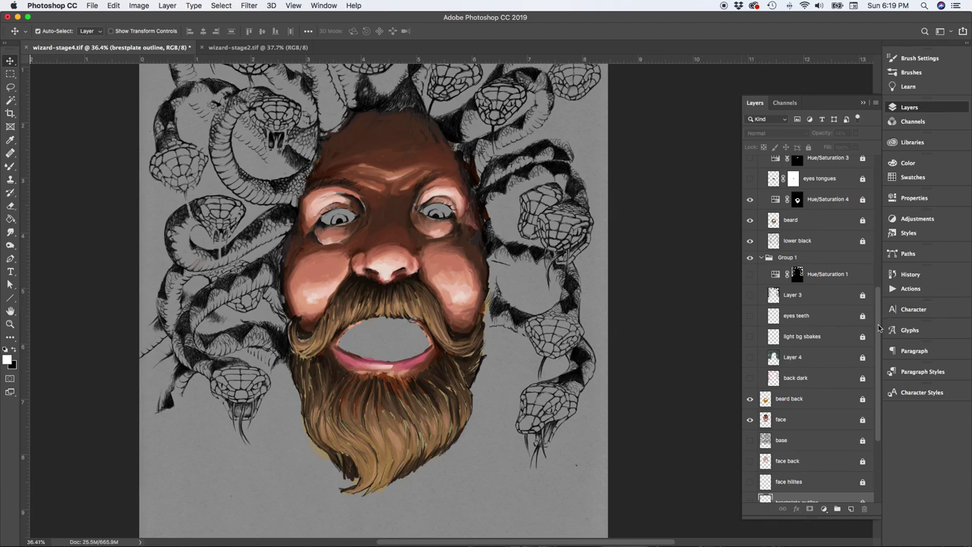
{"action": "left_click_drag", "start_coordinate": [875, 326], "coordinate": [879, 350]}
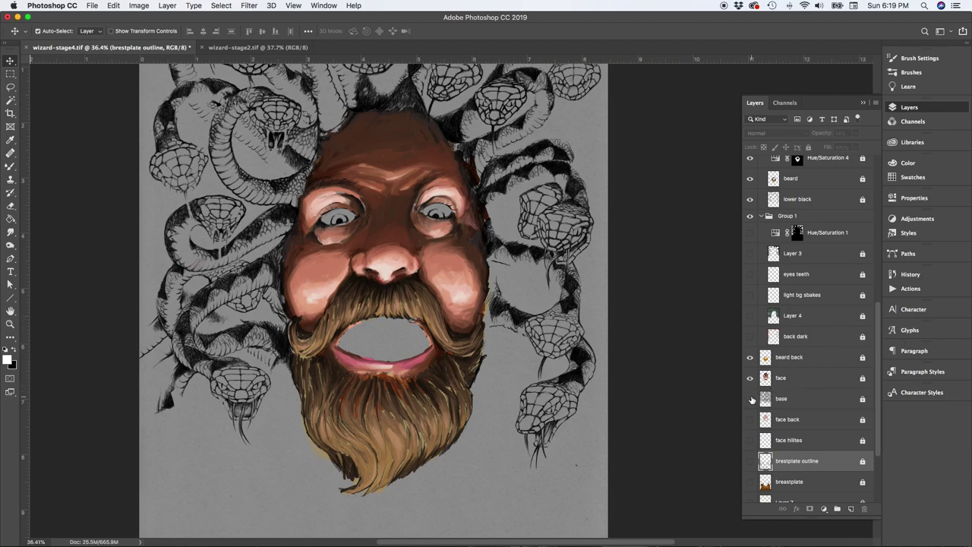
Turn on base, back dark, light bg sbakes, Layer 4 and Layer 3 for greenish snakes on dark red.
{"action": "left_click", "coordinate": [750, 398]}
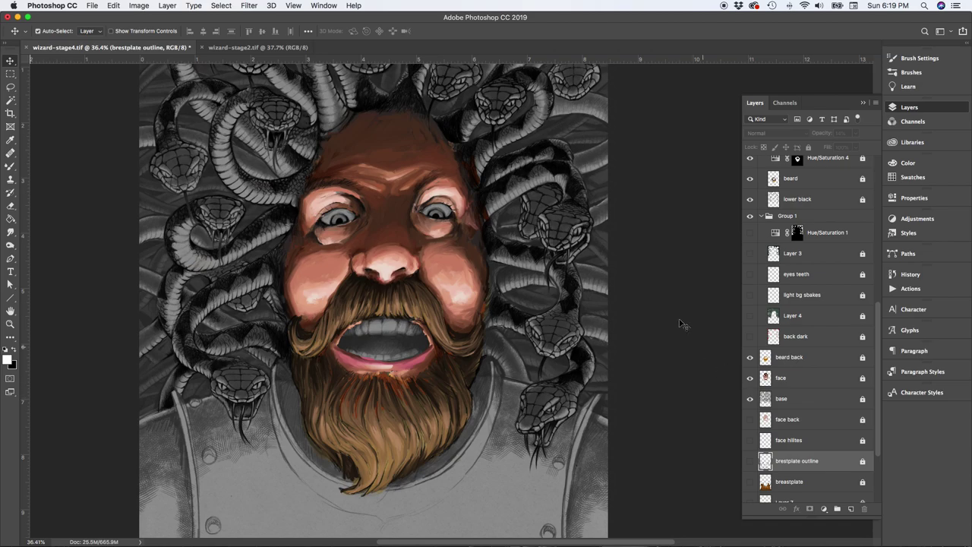
{"action": "left_click_drag", "start_coordinate": [645, 296], "coordinate": [653, 354]}
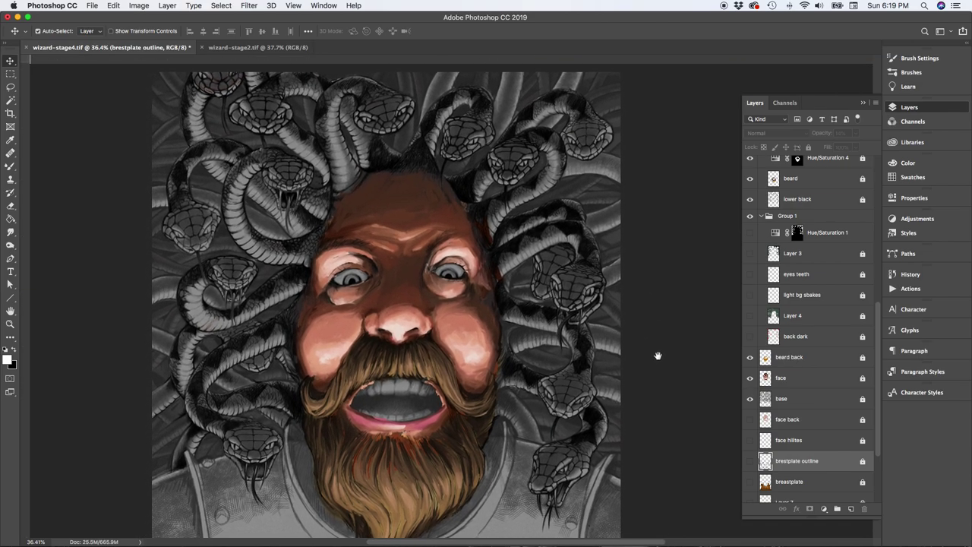
{"action": "key", "text": "ctrl+r"}
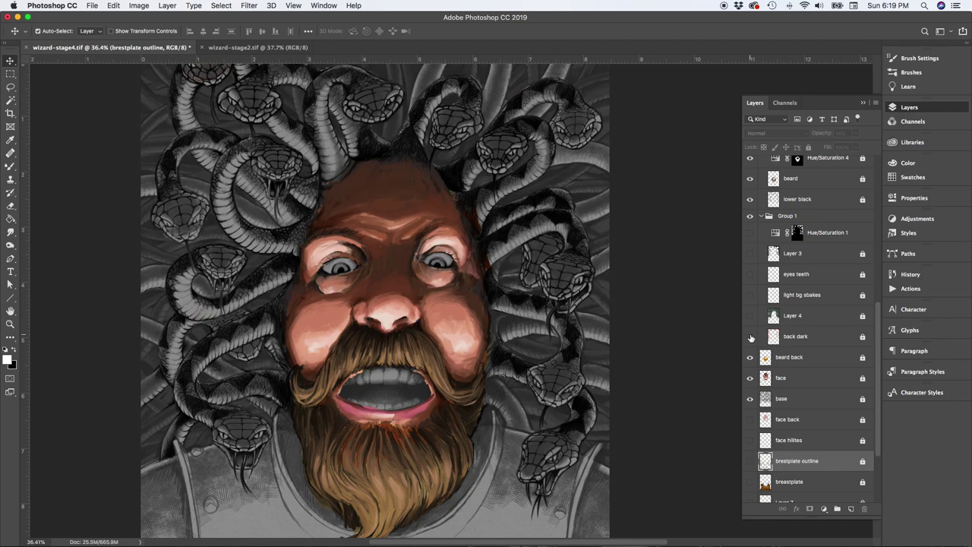
{"action": "left_click", "coordinate": [750, 337]}
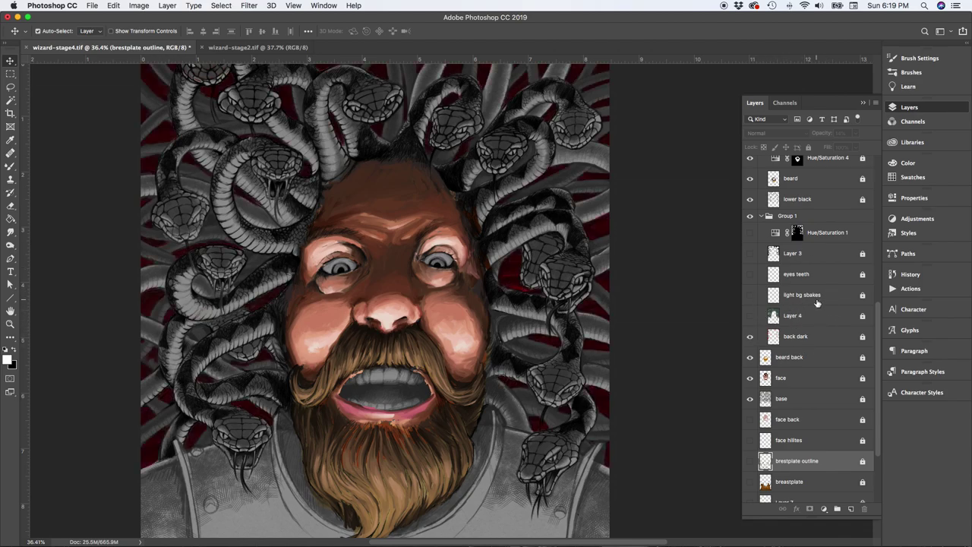
{"action": "left_click", "coordinate": [751, 294]}
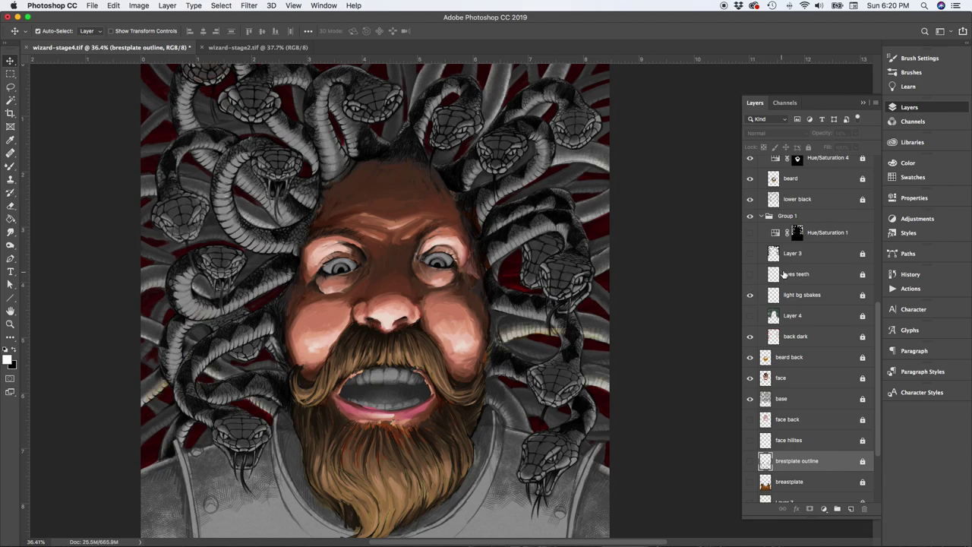
{"action": "left_click", "coordinate": [750, 316]}
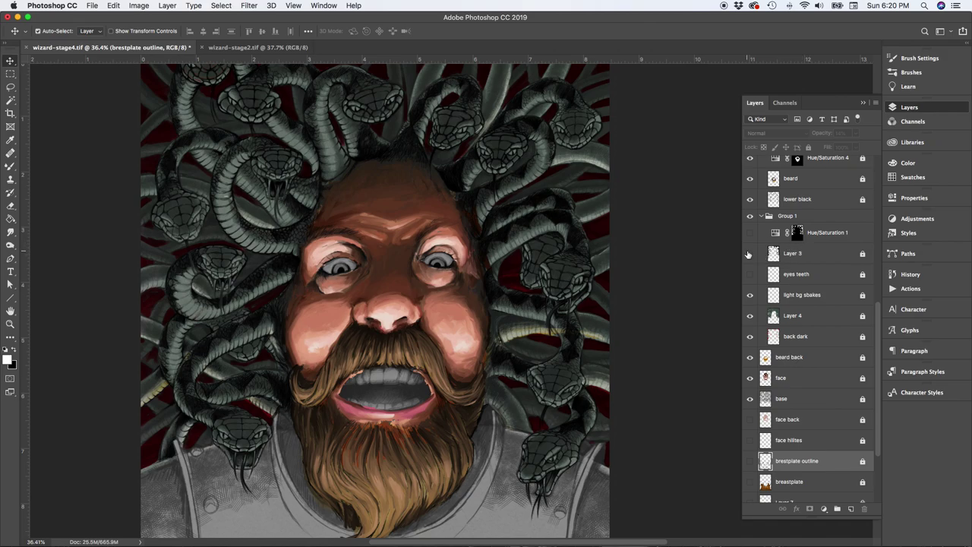
{"action": "left_click", "coordinate": [749, 254]}
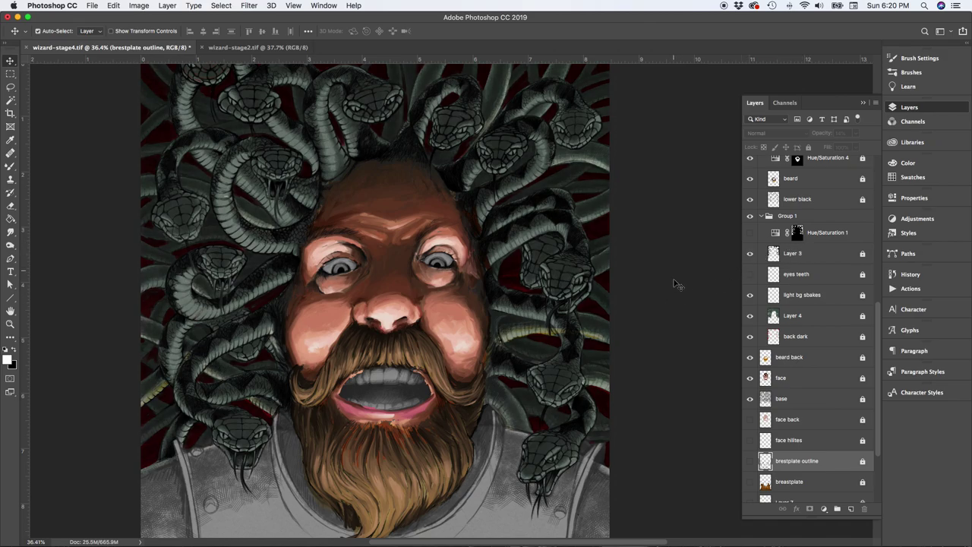
{"action": "mouse_move", "coordinate": [670, 297]}
{"action": "left_mouse_down"}
{"action": "mouse_move", "coordinate": [679, 341]}
{"action": "mouse_move", "coordinate": [673, 289]}
{"action": "left_mouse_up"}
{"action": "key", "text": "super+r"}
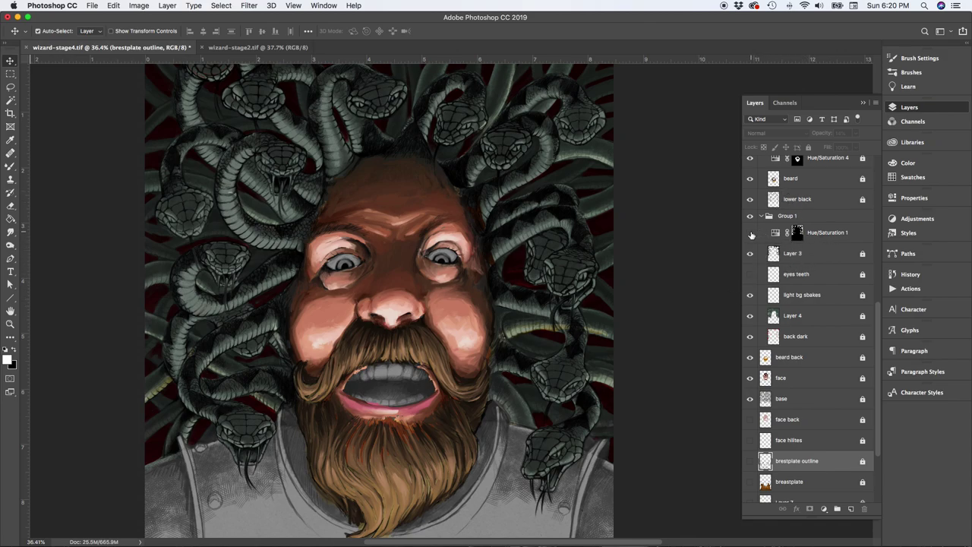
Enable Hue/Saturation 1 for a blue background and dark base for red snakes.
{"action": "left_click", "coordinate": [750, 233]}
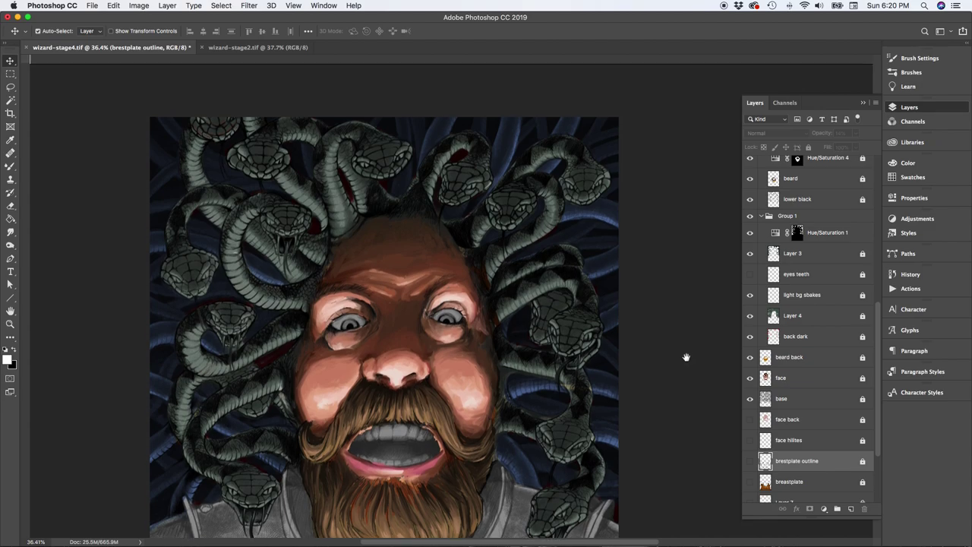
{"action": "key", "text": "super+r"}
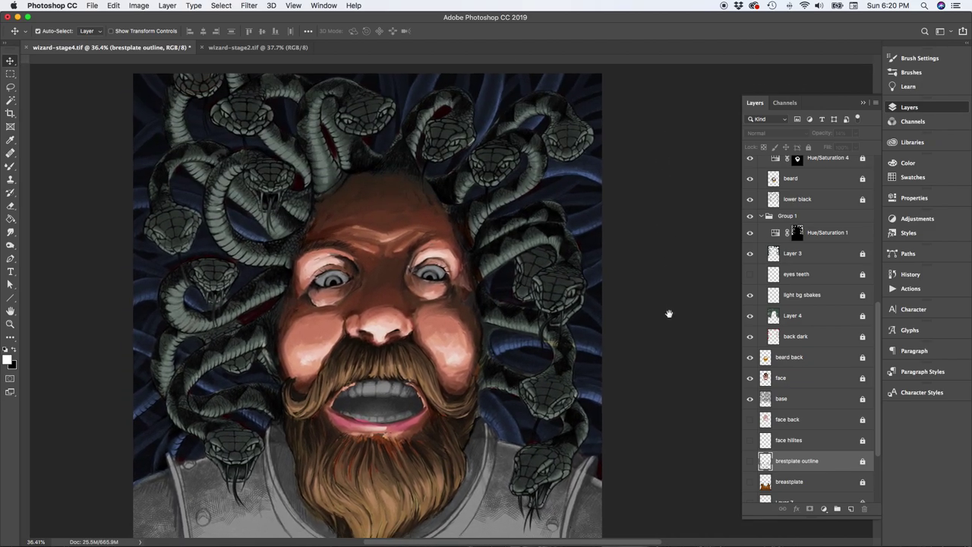
{"action": "left_click_drag", "start_coordinate": [878, 333], "coordinate": [878, 249]}
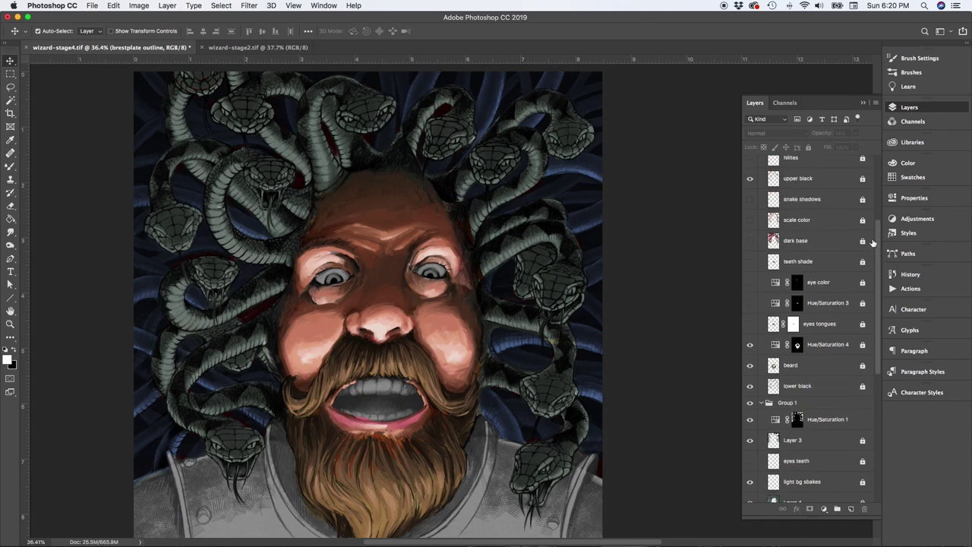
{"action": "left_click", "coordinate": [750, 240]}
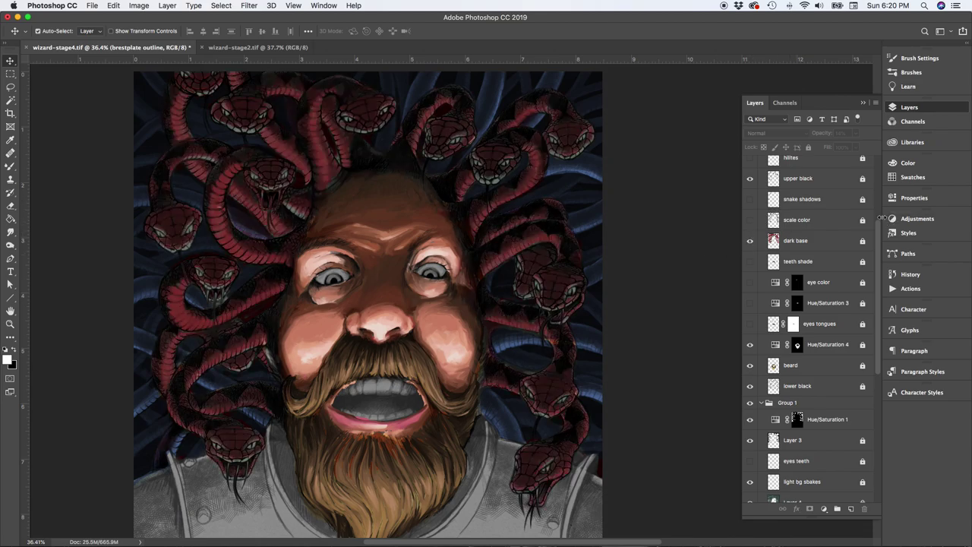
{"action": "left_click_drag", "start_coordinate": [878, 256], "coordinate": [879, 249]}
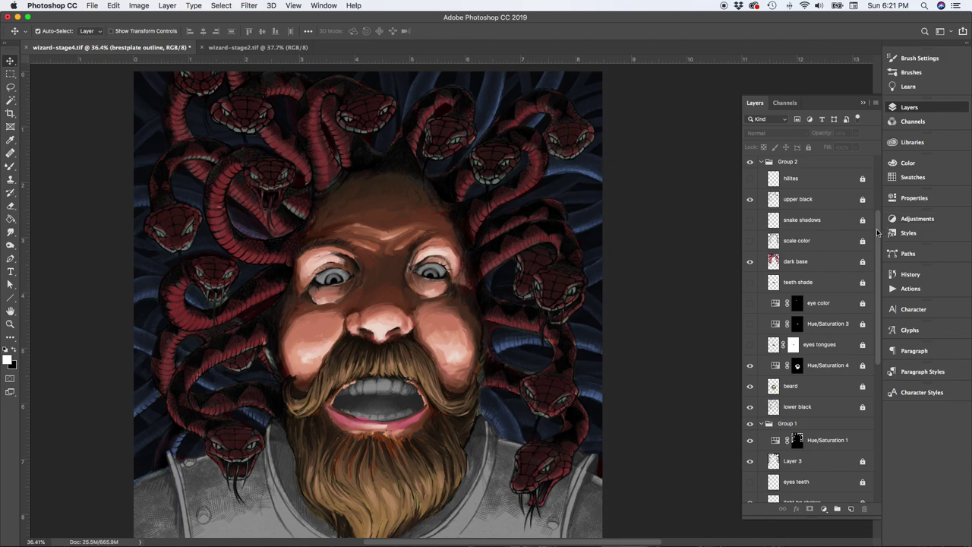
{"action": "scroll", "coordinate": [877, 228], "scroll_direction": "up", "scroll_amount": 1}
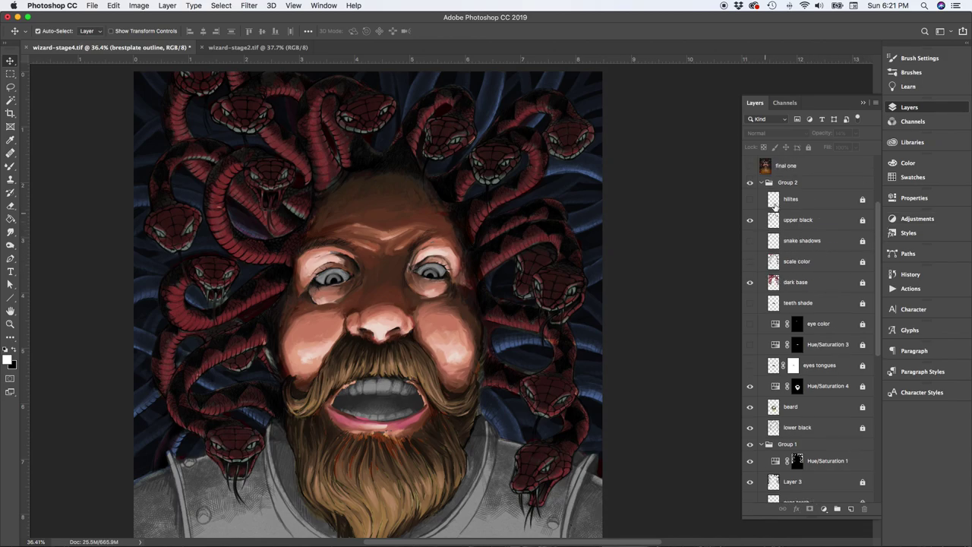
Show the scale color layer, inspect the snakes up close, then fit the painting on screen.
{"action": "left_click", "coordinate": [750, 262]}
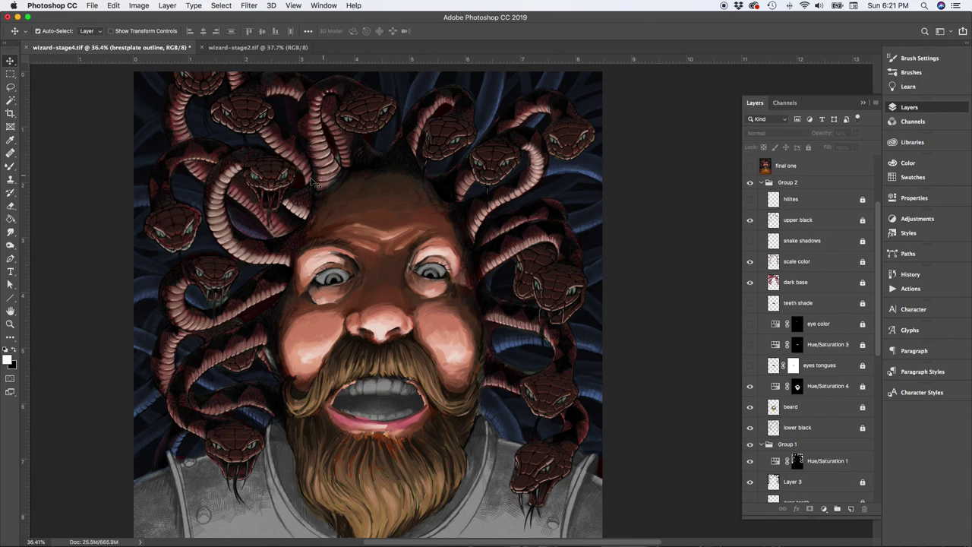
{"action": "scroll", "coordinate": [294, 182], "scroll_direction": "up", "scroll_amount": 1}
{"action": "scroll", "coordinate": [288, 192], "scroll_direction": "left", "scroll_amount": 1}
{"action": "scroll", "coordinate": [285, 189], "scroll_direction": "up", "scroll_amount": 5}
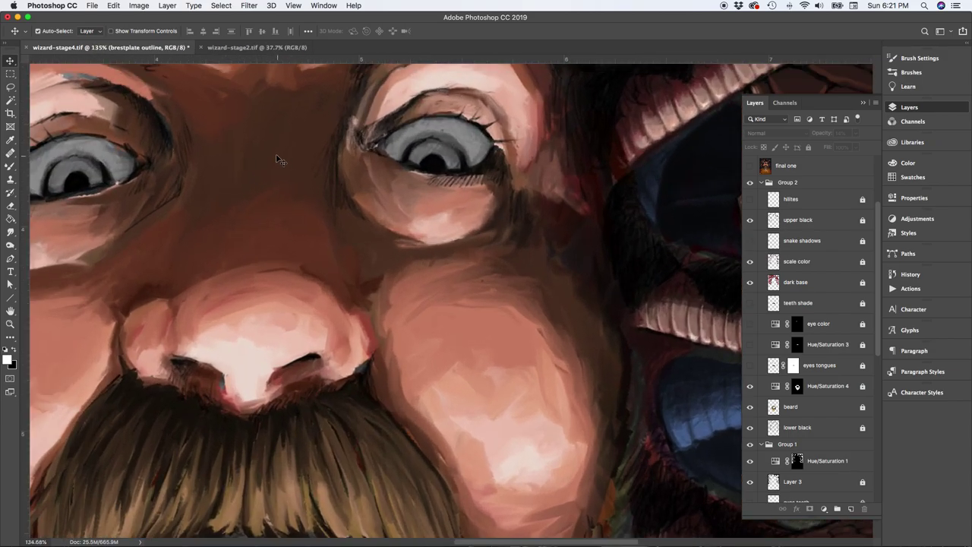
{"action": "left_click_drag", "start_coordinate": [321, 210], "coordinate": [633, 432]}
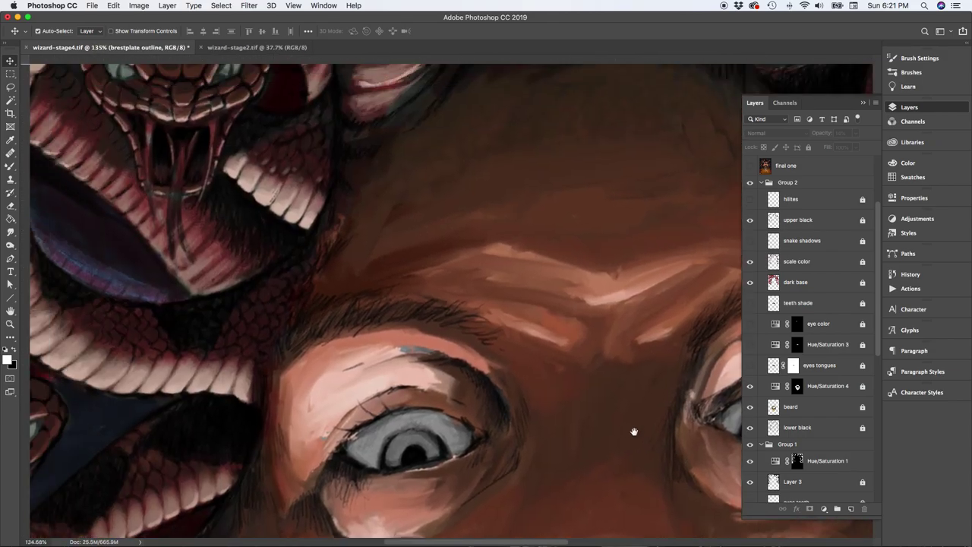
{"action": "left_click_drag", "start_coordinate": [261, 184], "coordinate": [477, 289]}
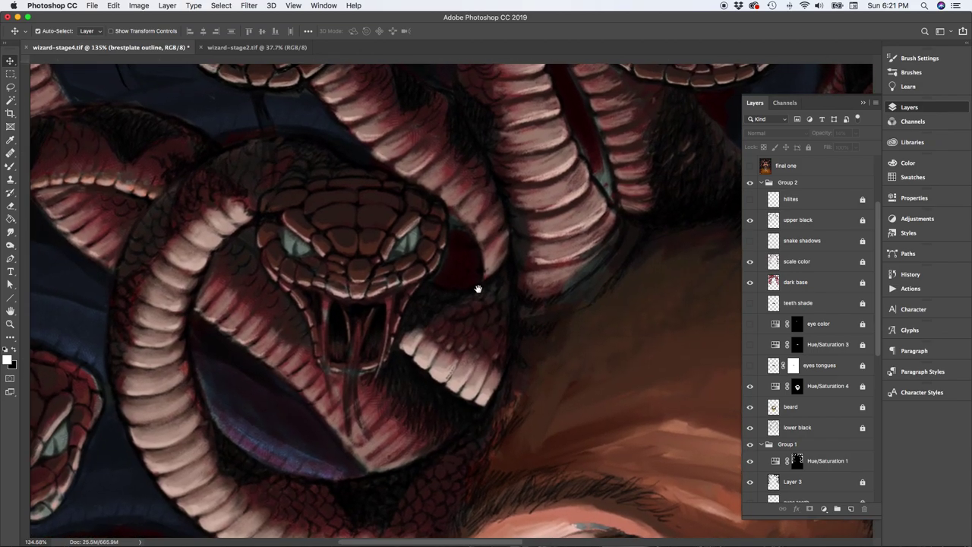
{"action": "left_click_drag", "start_coordinate": [408, 428], "coordinate": [477, 185]}
{"action": "key", "text": "super+0"}
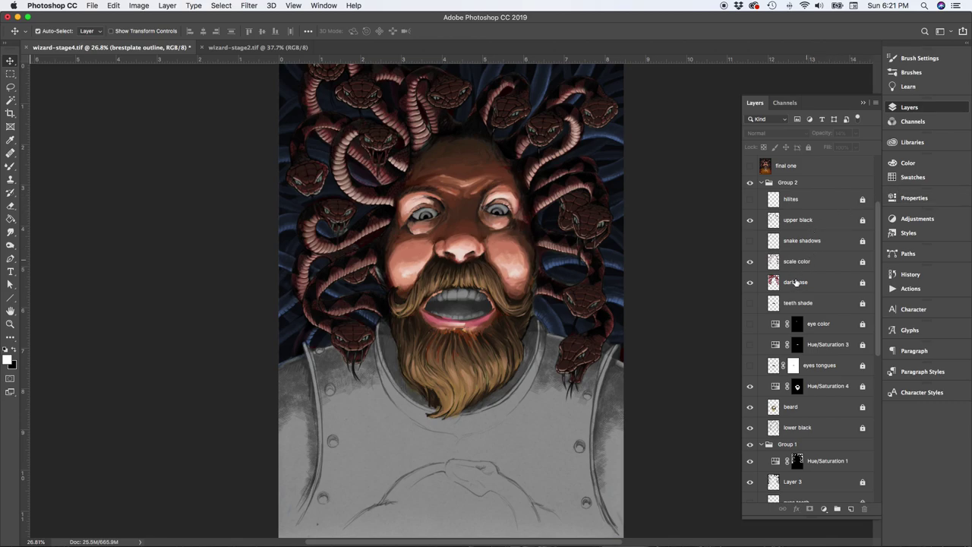
Turn on the snake shadows layer for darker shading on the snakes.
{"action": "left_click", "coordinate": [750, 241]}
{"action": "left_click_drag", "start_coordinate": [669, 243], "coordinate": [608, 265]}
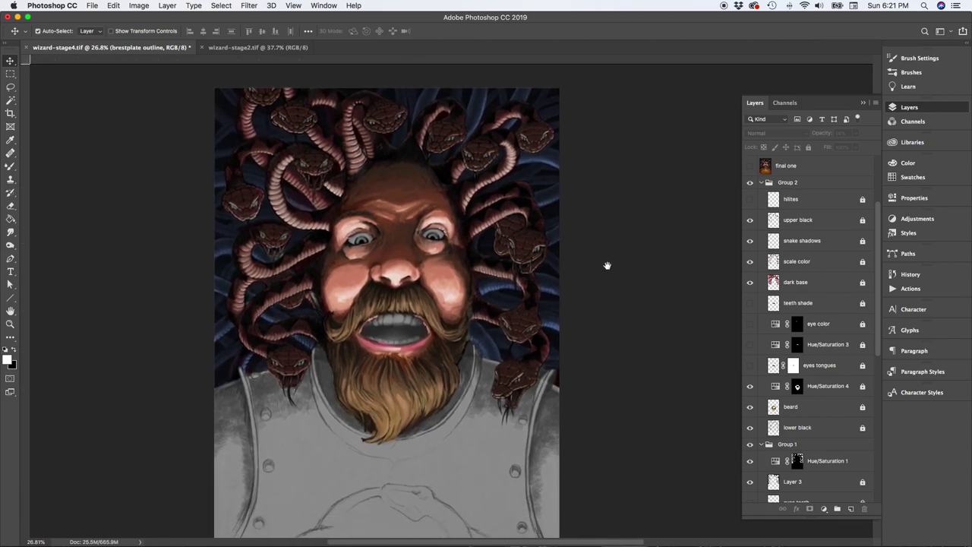
{"action": "key", "text": "super+r"}
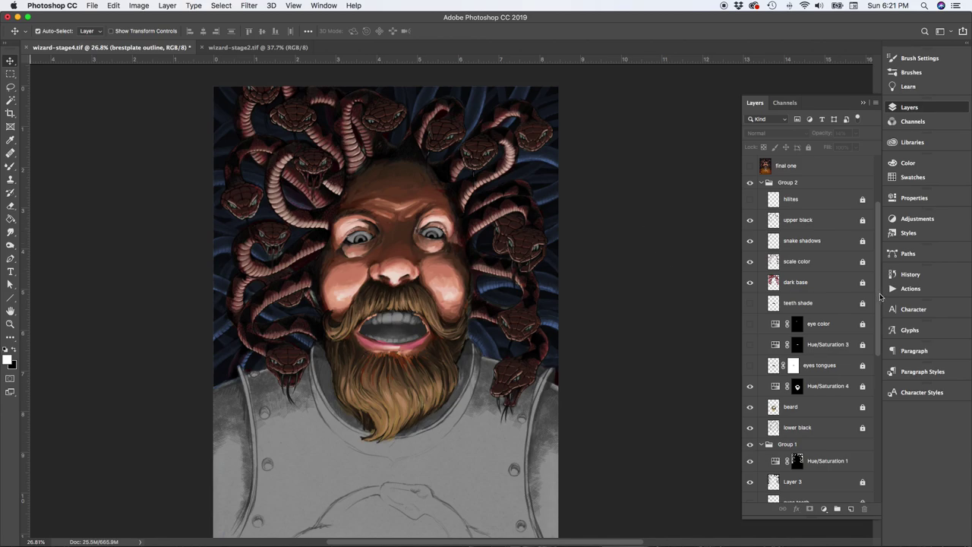
{"action": "left_click_drag", "start_coordinate": [877, 304], "coordinate": [879, 350]}
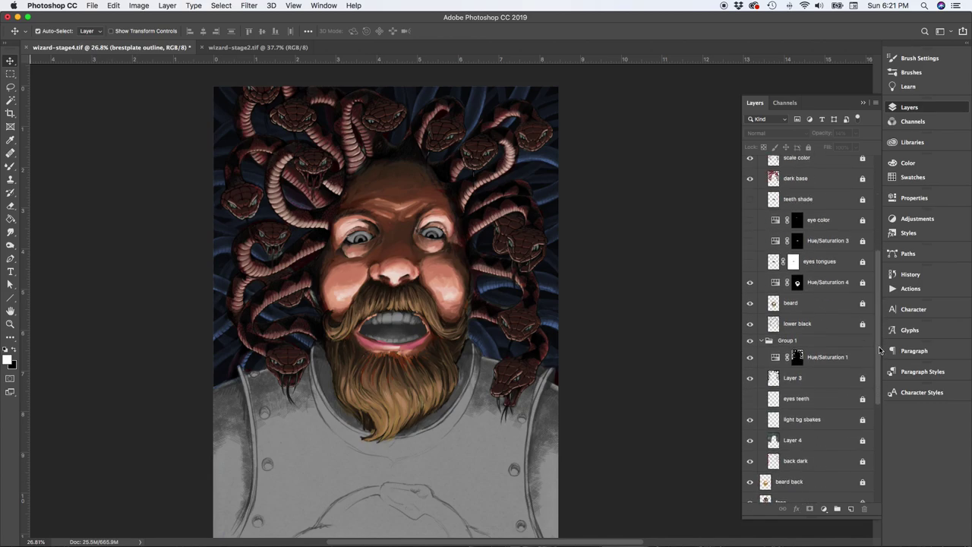
Show Layer 7 so a deep red-brown breastplate covers the grey armour.
{"action": "left_click_drag", "start_coordinate": [879, 345], "coordinate": [878, 442]}
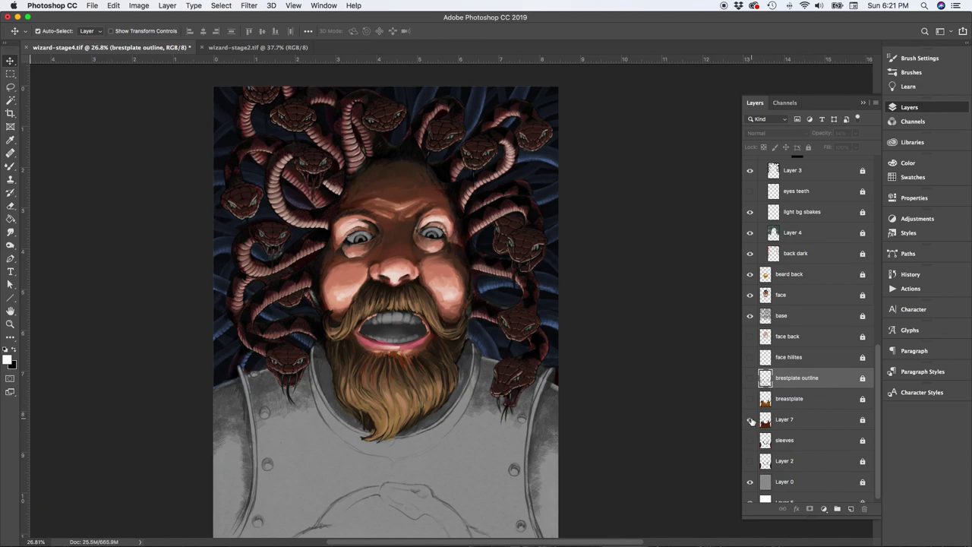
{"action": "left_click", "coordinate": [750, 420]}
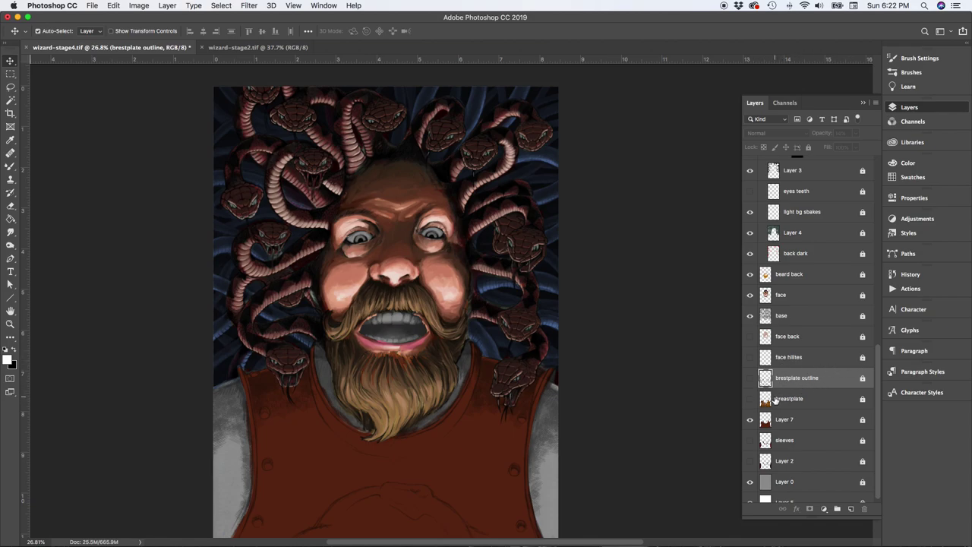
Select and show the orange breastplate layer, zooming in on the breastplate.
{"action": "left_click", "coordinate": [760, 399]}
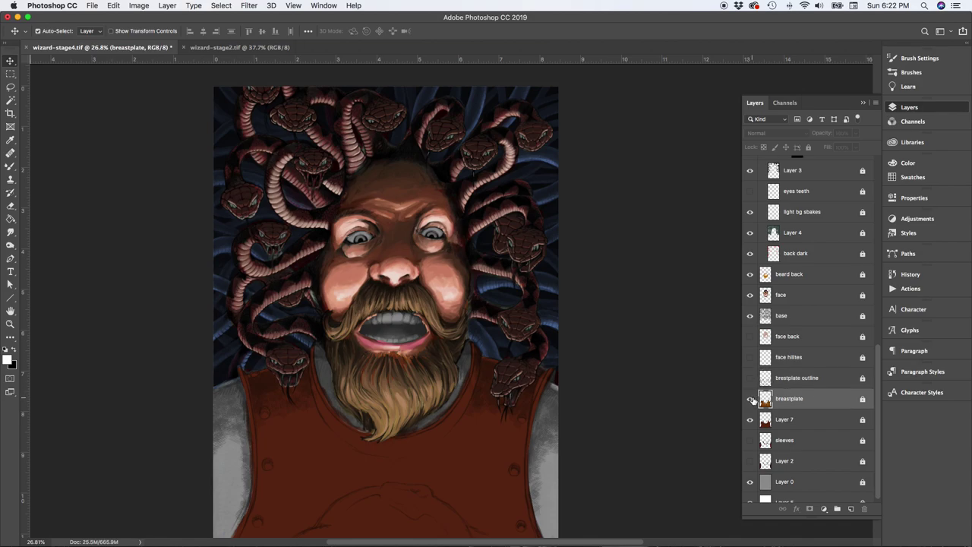
{"action": "left_click", "coordinate": [750, 399]}
{"action": "left_click_drag", "start_coordinate": [623, 373], "coordinate": [625, 306]}
{"action": "key", "text": "super+r"}
{"action": "scroll", "coordinate": [536, 331], "scroll_direction": "up", "scroll_amount": 5}
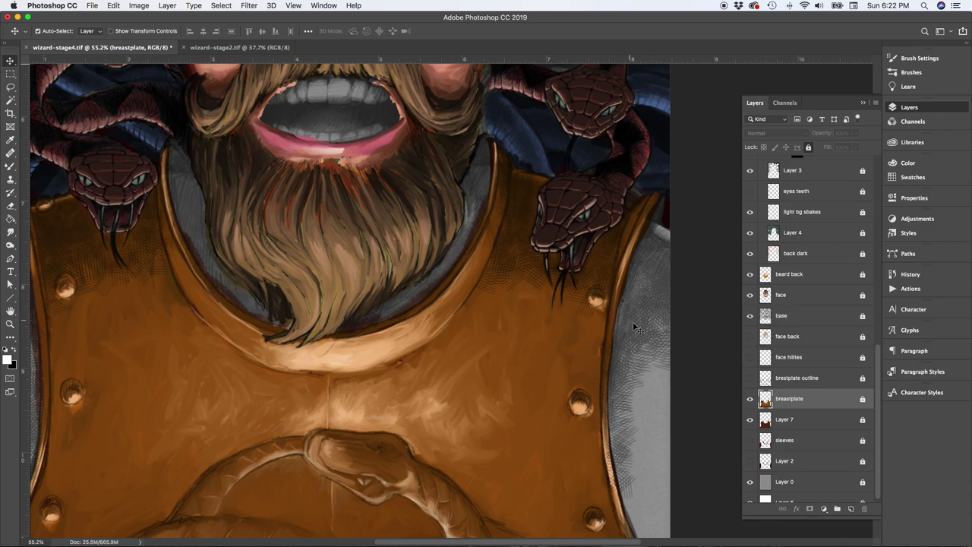
{"action": "left_click_drag", "start_coordinate": [689, 321], "coordinate": [737, 302]}
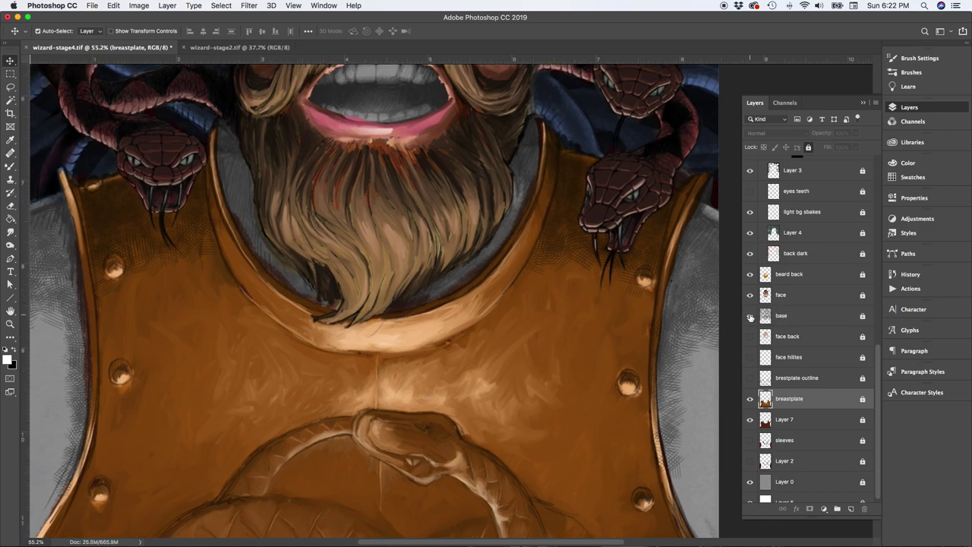
Hide the base layer, briefly showing it again for comparison before hiding it.
{"action": "left_click", "coordinate": [750, 316]}
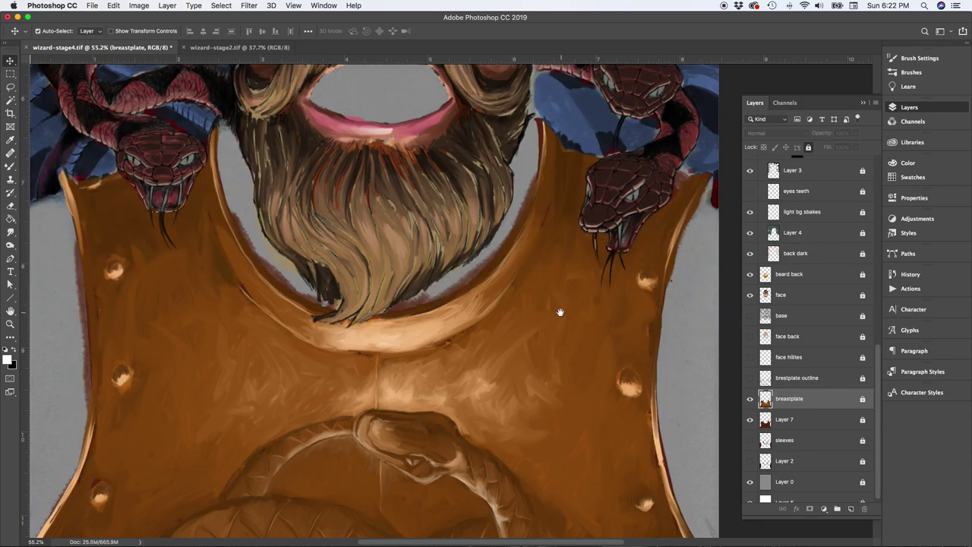
{"action": "scroll", "coordinate": [559, 311], "scroll_direction": "right", "scroll_amount": 3}
{"action": "scroll", "coordinate": [544, 309], "scroll_direction": "down", "scroll_amount": 3}
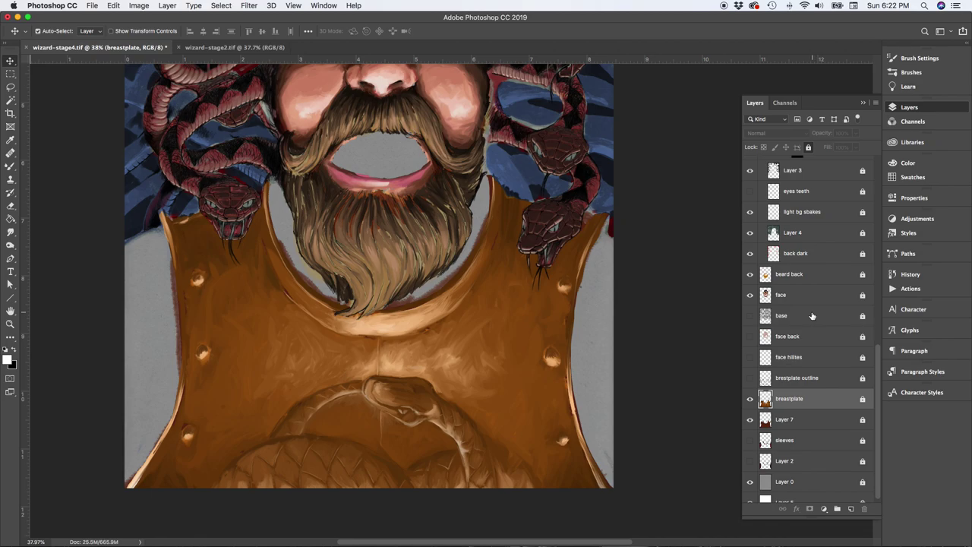
{"action": "left_click", "coordinate": [750, 315]}
{"action": "left_click", "coordinate": [751, 315]}
{"action": "scroll", "coordinate": [603, 351], "scroll_direction": "up", "scroll_amount": 3}
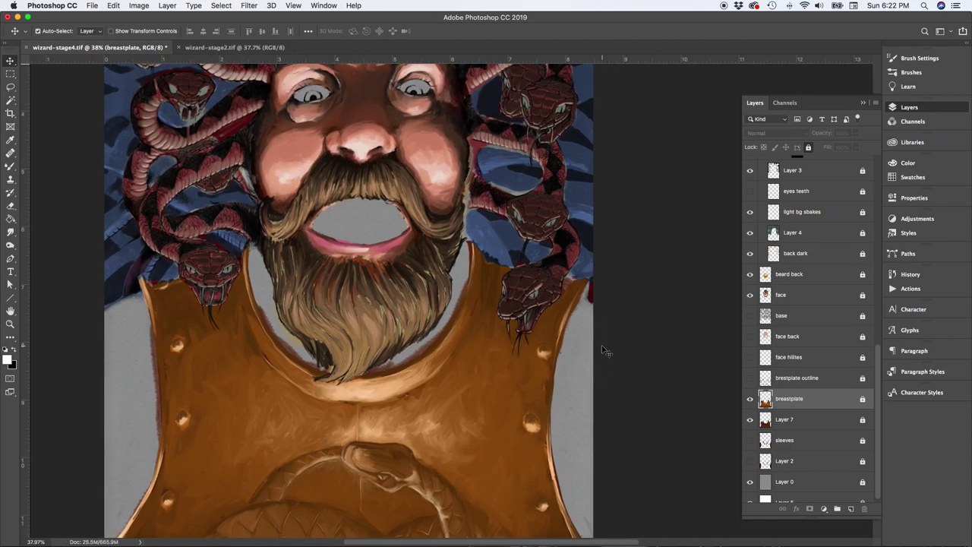
{"action": "scroll", "coordinate": [603, 349], "scroll_direction": "down", "scroll_amount": 3}
{"action": "scroll", "coordinate": [603, 352], "scroll_direction": "up", "scroll_amount": 1}
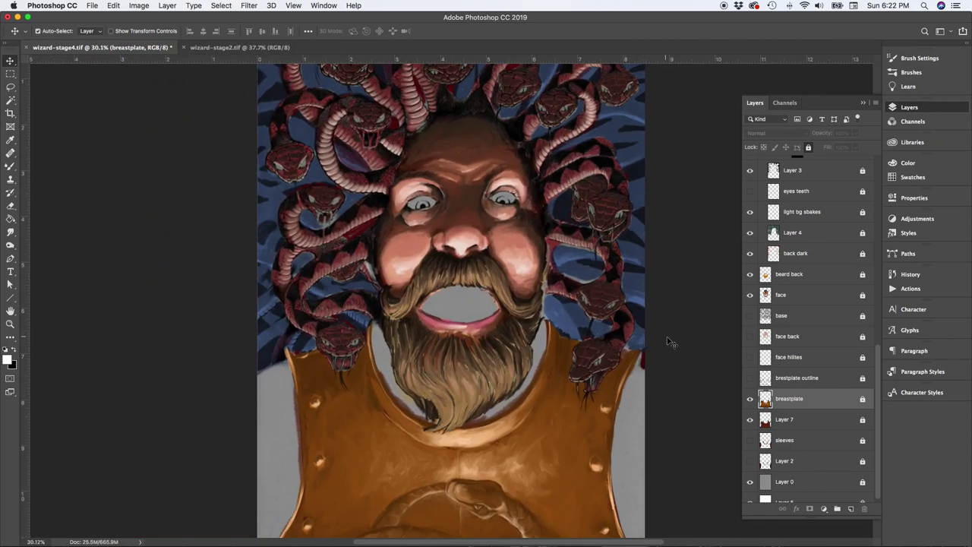
Toggle the base layer off and back on to compare the painting.
{"action": "mouse_move", "coordinate": [679, 343]}
{"action": "left_mouse_down"}
{"action": "mouse_move", "coordinate": [629, 304]}
{"action": "mouse_move", "coordinate": [594, 295]}
{"action": "mouse_move", "coordinate": [587, 315]}
{"action": "left_mouse_up"}
{"action": "key", "text": "super+r"}
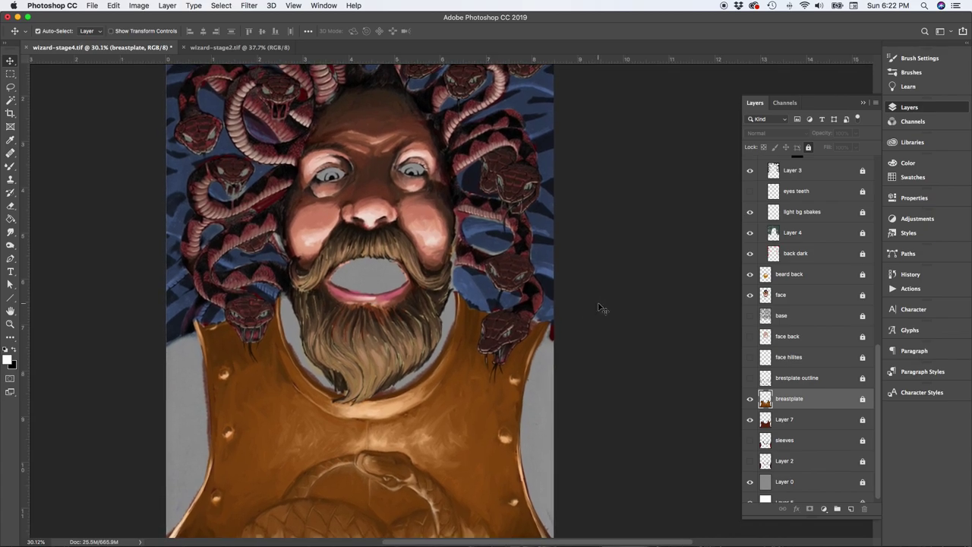
{"action": "left_click", "coordinate": [752, 315]}
{"action": "left_click", "coordinate": [752, 316]}
{"action": "scroll", "coordinate": [650, 363], "scroll_direction": "down", "scroll_amount": 5}
{"action": "scroll", "coordinate": [643, 341], "scroll_direction": "right", "scroll_amount": 2}
{"action": "scroll", "coordinate": [634, 286], "scroll_direction": "up", "scroll_amount": 3}
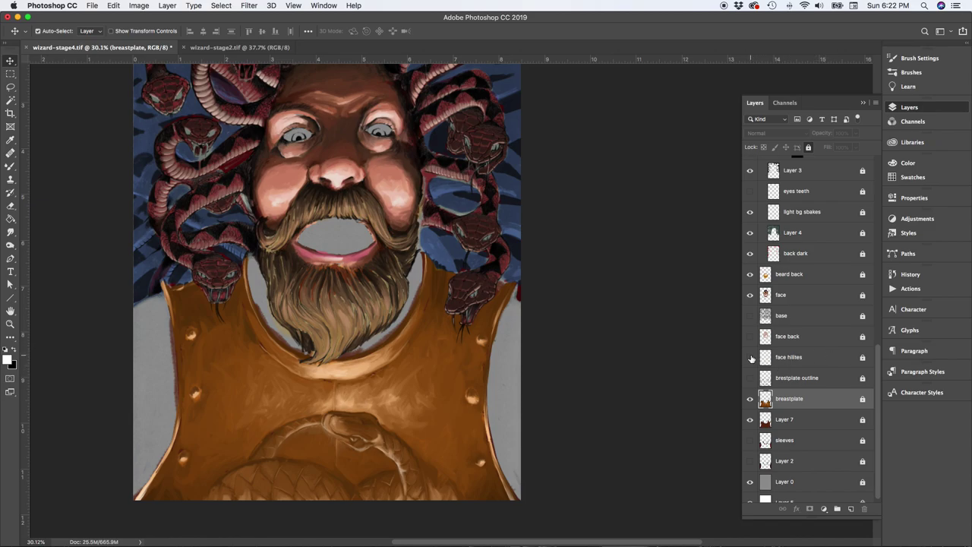
Show face hilites, compare the face back and face layers, and restore the face layer.
{"action": "left_click", "coordinate": [750, 357]}
{"action": "left_click", "coordinate": [750, 296]}
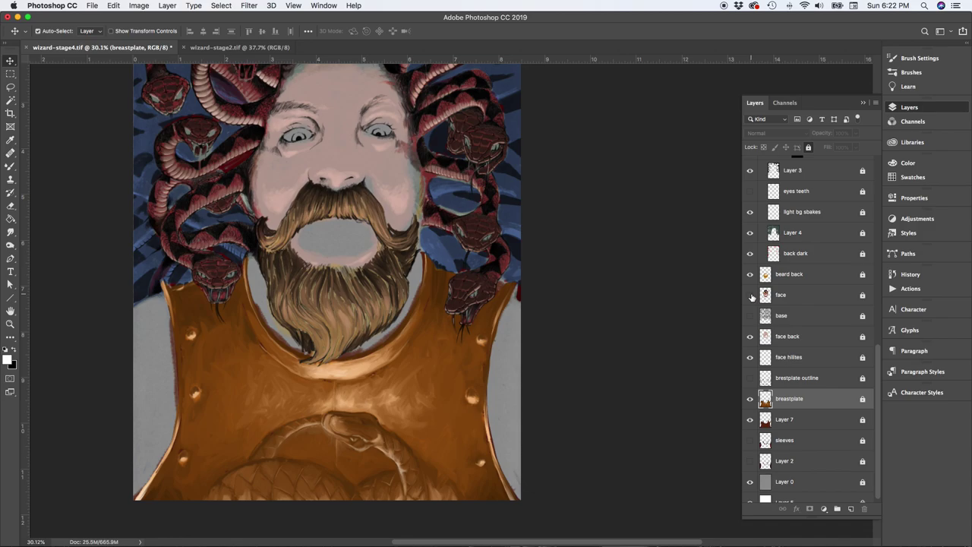
{"action": "left_click", "coordinate": [749, 336]}
{"action": "left_click", "coordinate": [750, 336]}
{"action": "left_click", "coordinate": [750, 357]}
{"action": "left_click", "coordinate": [749, 358]}
{"action": "left_click", "coordinate": [750, 337]}
{"action": "left_click", "coordinate": [749, 336]}
{"action": "left_click", "coordinate": [750, 296]}
{"action": "left_click_drag", "start_coordinate": [612, 246], "coordinate": [642, 306]}
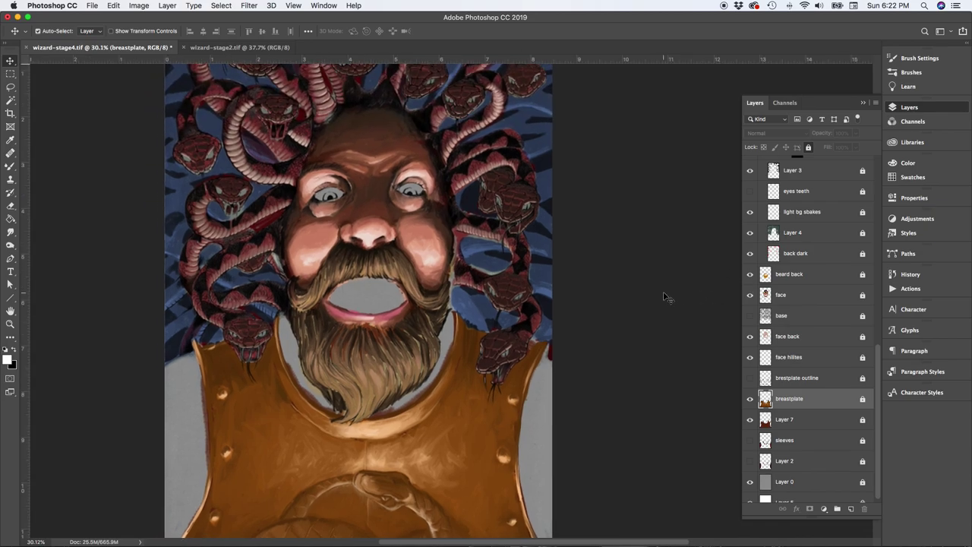
{"action": "left_click_drag", "start_coordinate": [879, 358], "coordinate": [880, 363]}
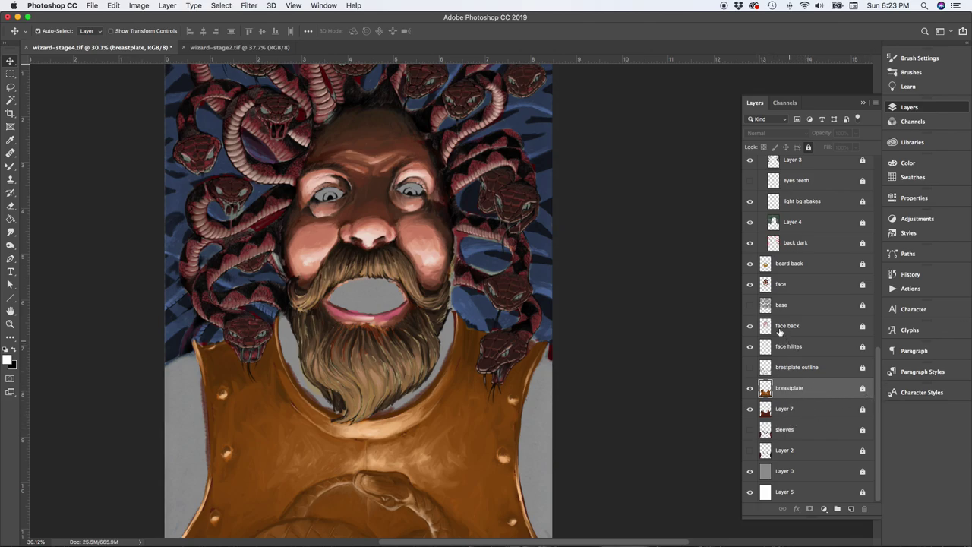
Turn on Layer 2's maroon base and the red 'sleeves' layer, then pan to inspect.
{"action": "left_click", "coordinate": [750, 451]}
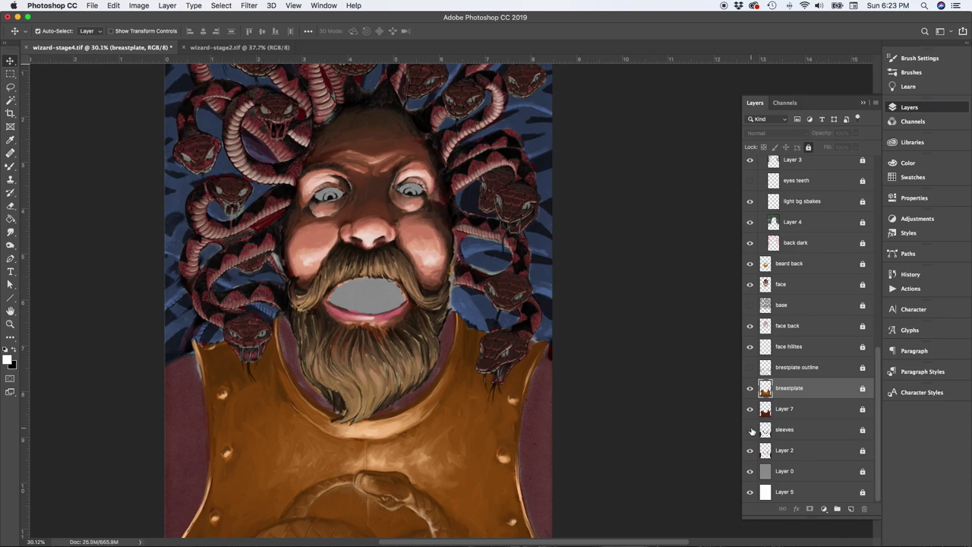
{"action": "left_click", "coordinate": [752, 430]}
{"action": "mouse_move", "coordinate": [630, 381]}
{"action": "left_mouse_down"}
{"action": "mouse_move", "coordinate": [642, 326]}
{"action": "mouse_move", "coordinate": [666, 365]}
{"action": "mouse_move", "coordinate": [657, 347]}
{"action": "mouse_move", "coordinate": [627, 352]}
{"action": "mouse_move", "coordinate": [630, 330]}
{"action": "left_mouse_up"}
{"action": "key", "text": "super+r"}
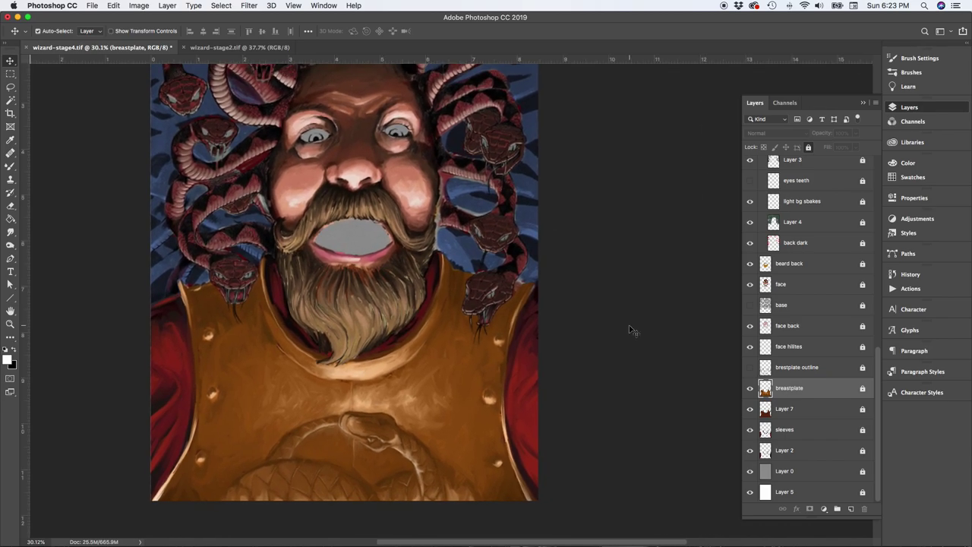
{"action": "key", "text": "super+r"}
{"action": "left_click_drag", "start_coordinate": [564, 341], "coordinate": [594, 347]}
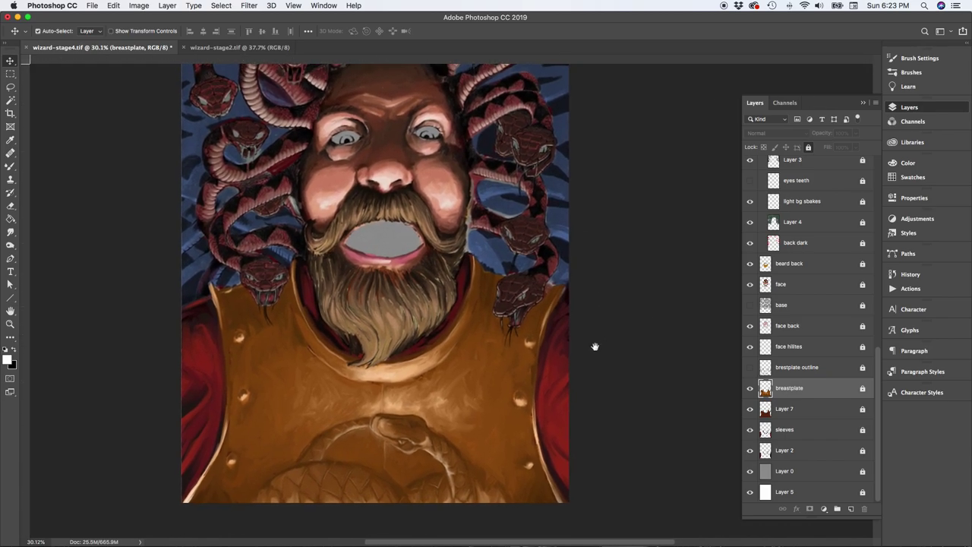
{"action": "key", "text": "super+r"}
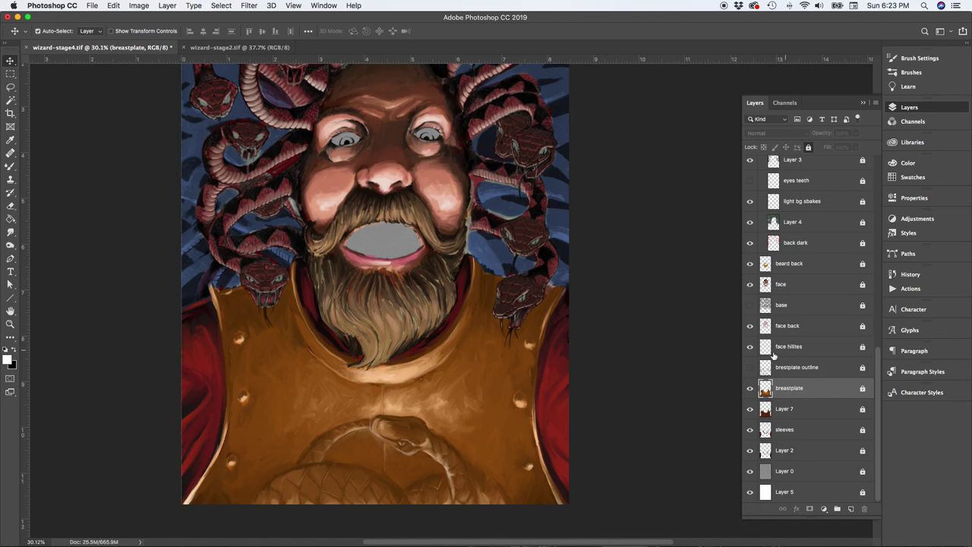
{"action": "left_click_drag", "start_coordinate": [629, 306], "coordinate": [629, 373]}
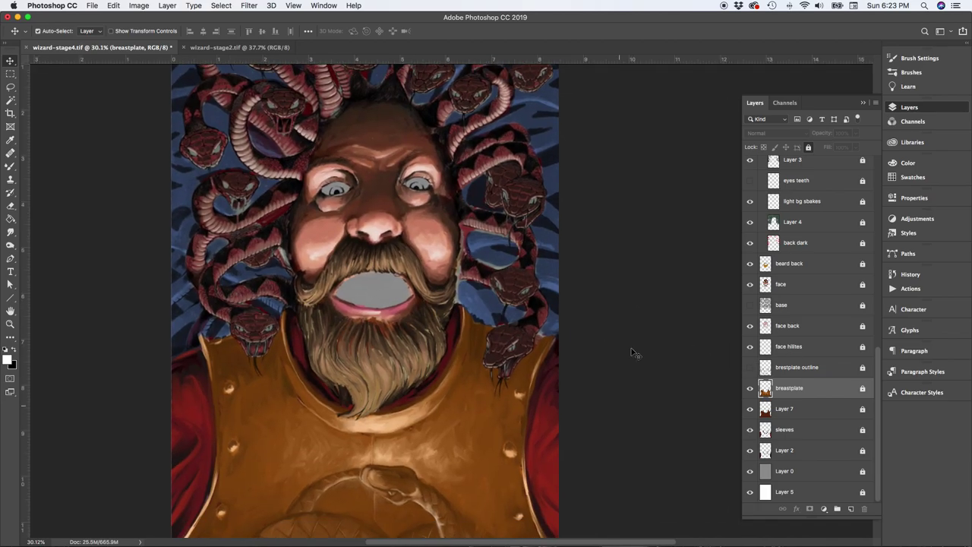
Show the 'eyes teeth' layer for the snakes' eyes and teeth.
{"action": "scroll", "coordinate": [878, 360], "scroll_direction": "up", "scroll_amount": 1}
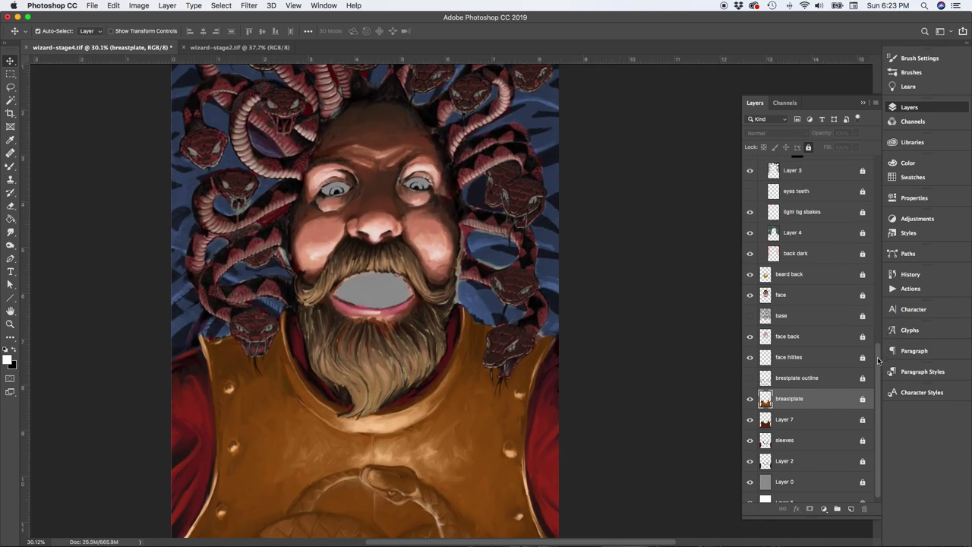
{"action": "left_click_drag", "start_coordinate": [878, 360], "coordinate": [877, 314]}
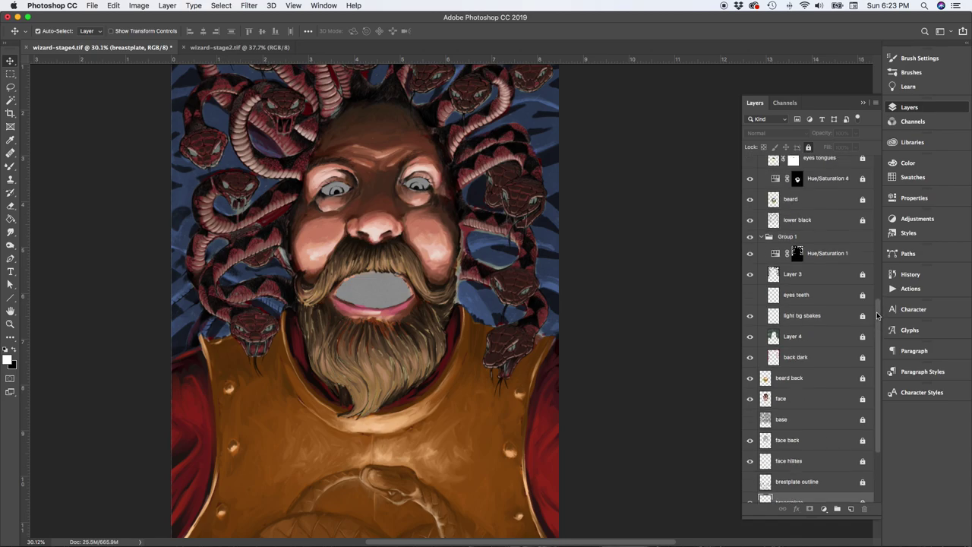
{"action": "left_click", "coordinate": [751, 295]}
Toggle the 'eyes tongues' layer on and off to compare, leaving it on.
{"action": "left_click_drag", "start_coordinate": [878, 350], "coordinate": [876, 314]}
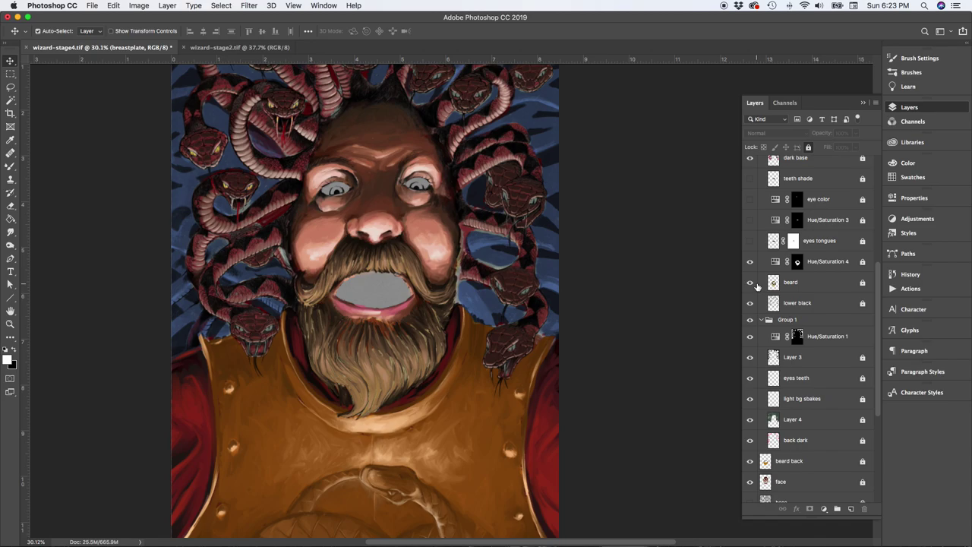
{"action": "left_click", "coordinate": [749, 241]}
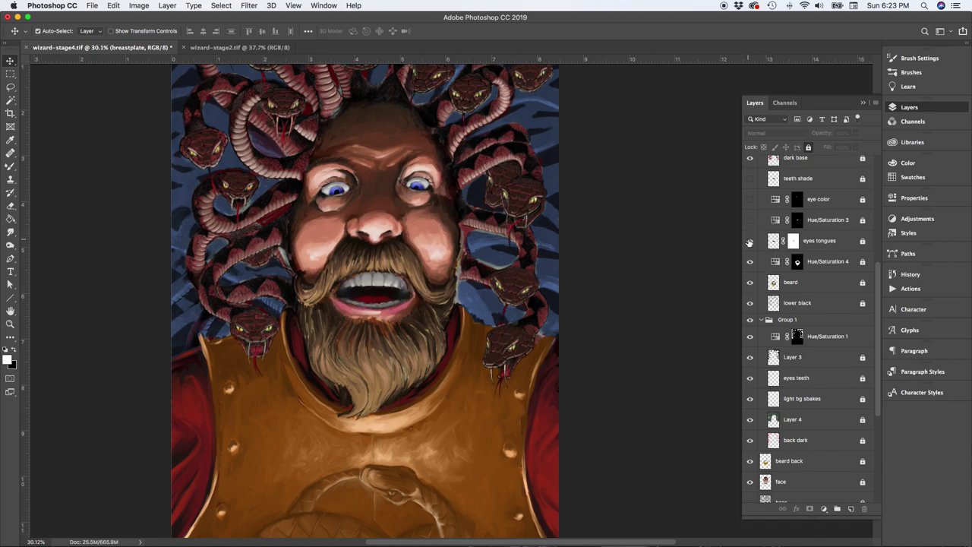
{"action": "left_click", "coordinate": [750, 241]}
{"action": "left_click", "coordinate": [750, 241]}
{"action": "left_click", "coordinate": [750, 242]}
{"action": "left_click", "coordinate": [750, 242]}
{"action": "left_click_drag", "start_coordinate": [594, 258], "coordinate": [597, 308]}
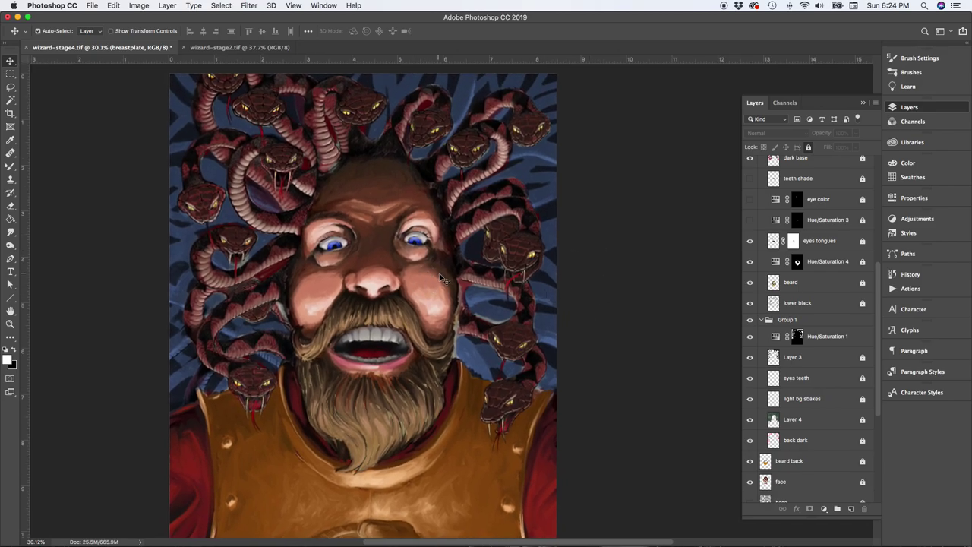
{"action": "scroll", "coordinate": [440, 279], "scroll_direction": "up", "scroll_amount": 5}
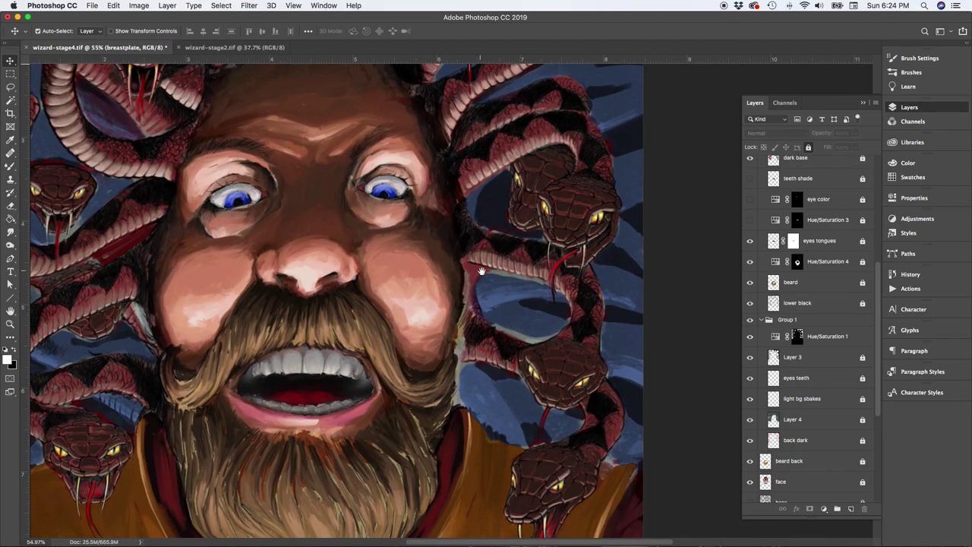
{"action": "left_click_drag", "start_coordinate": [480, 271], "coordinate": [527, 355]}
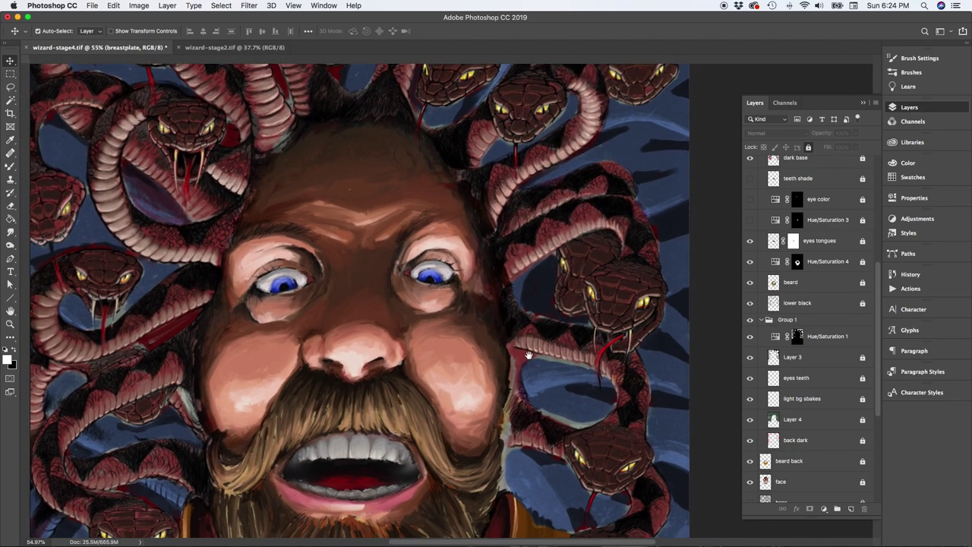
{"action": "key", "text": "super+r"}
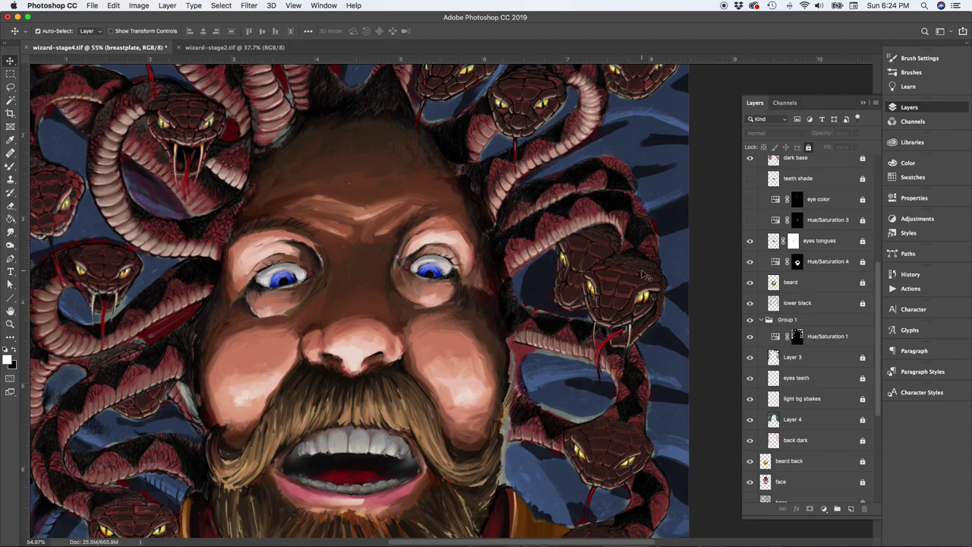
{"action": "scroll", "coordinate": [644, 276], "scroll_direction": "down", "scroll_amount": 3}
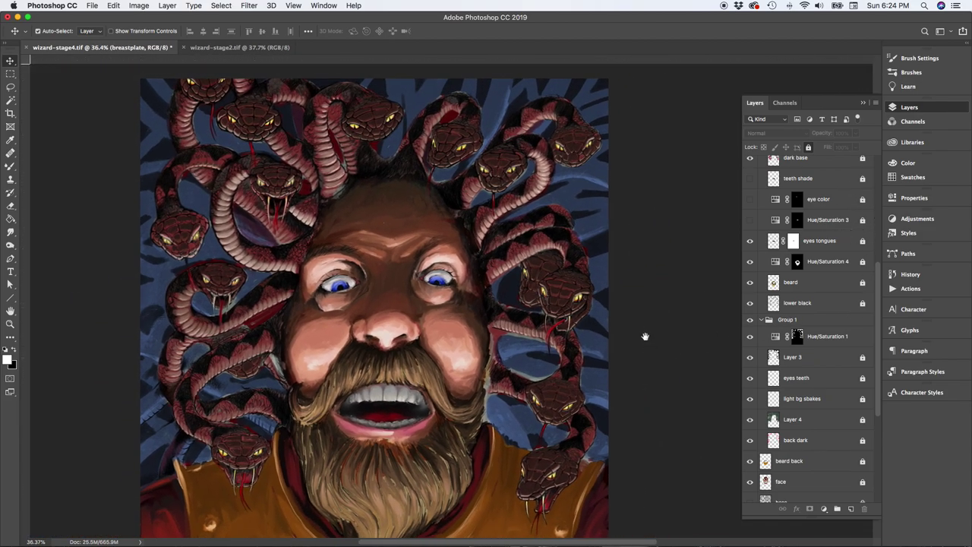
{"action": "scroll", "coordinate": [643, 339], "scroll_direction": "down", "scroll_amount": 3}
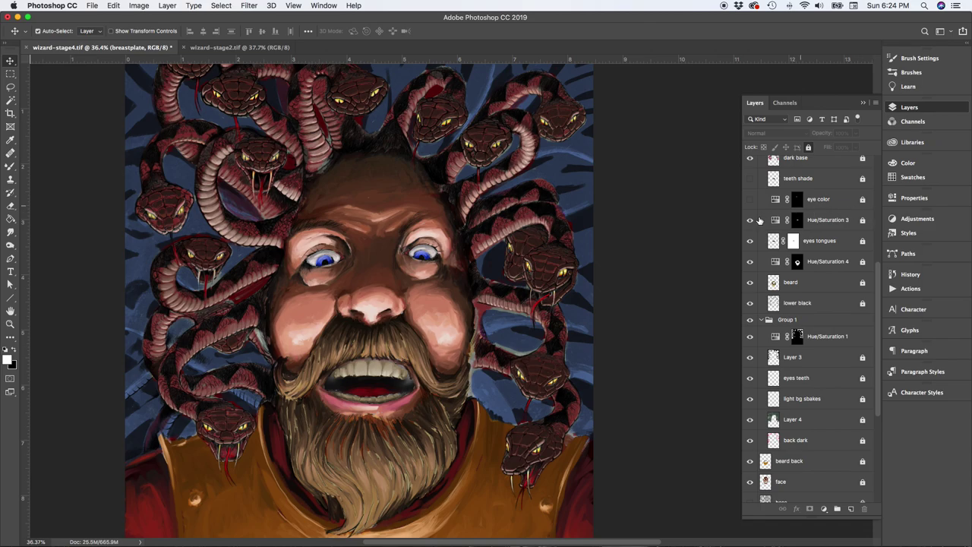
Toggle the Hue/Saturation 3 adjustment for red eyes and turn on the 'teeth shade' layer.
{"action": "left_click", "coordinate": [752, 219]}
{"action": "left_click", "coordinate": [750, 177]}
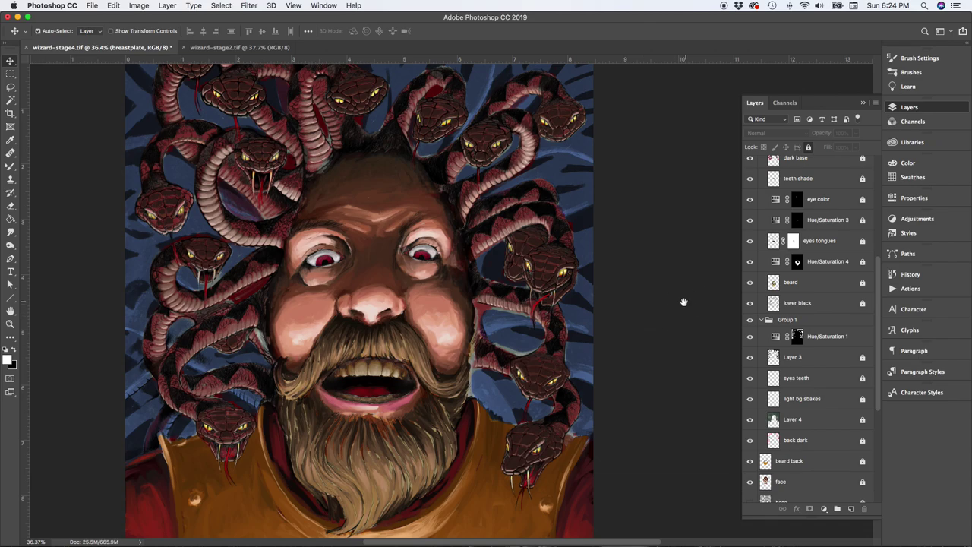
{"action": "left_click_drag", "start_coordinate": [683, 302], "coordinate": [688, 204]}
{"action": "key", "text": "super+r"}
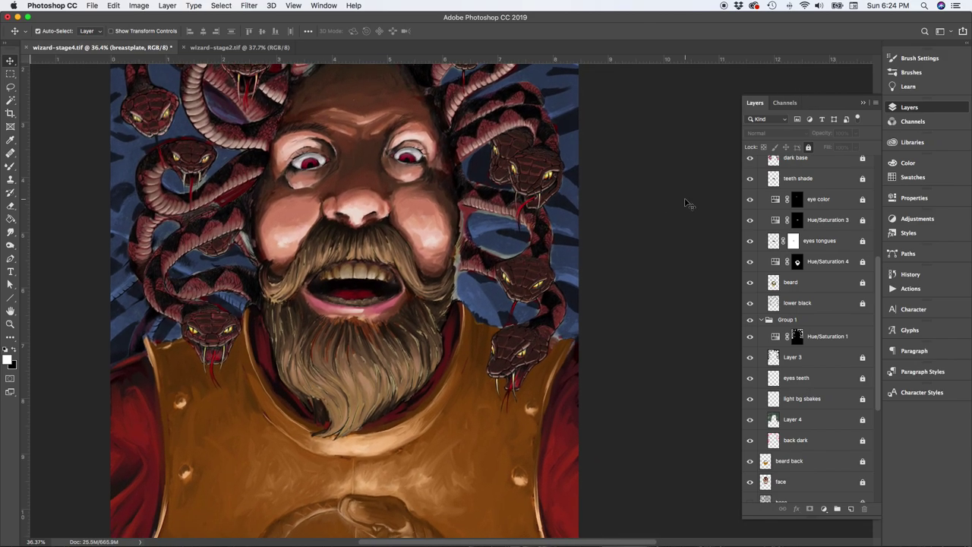
{"action": "left_click_drag", "start_coordinate": [879, 314], "coordinate": [877, 269]}
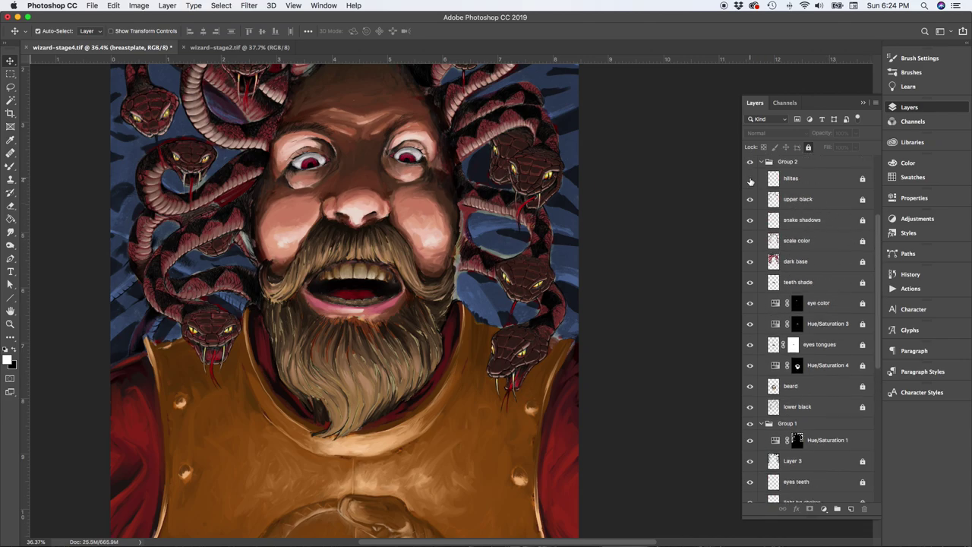
Toggle the Group 2 'hilites' layer off and on to compare, leaving it visible.
{"action": "left_click", "coordinate": [750, 180]}
{"action": "left_click", "coordinate": [750, 180]}
{"action": "left_click", "coordinate": [750, 179]}
{"action": "left_click_drag", "start_coordinate": [879, 269], "coordinate": [877, 370]}
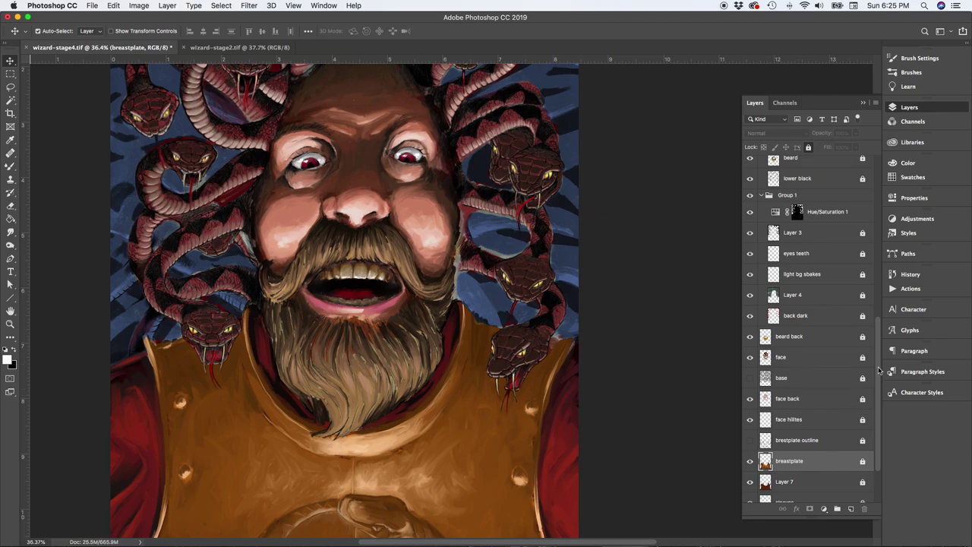
{"action": "left_click_drag", "start_coordinate": [877, 396], "coordinate": [880, 420]}
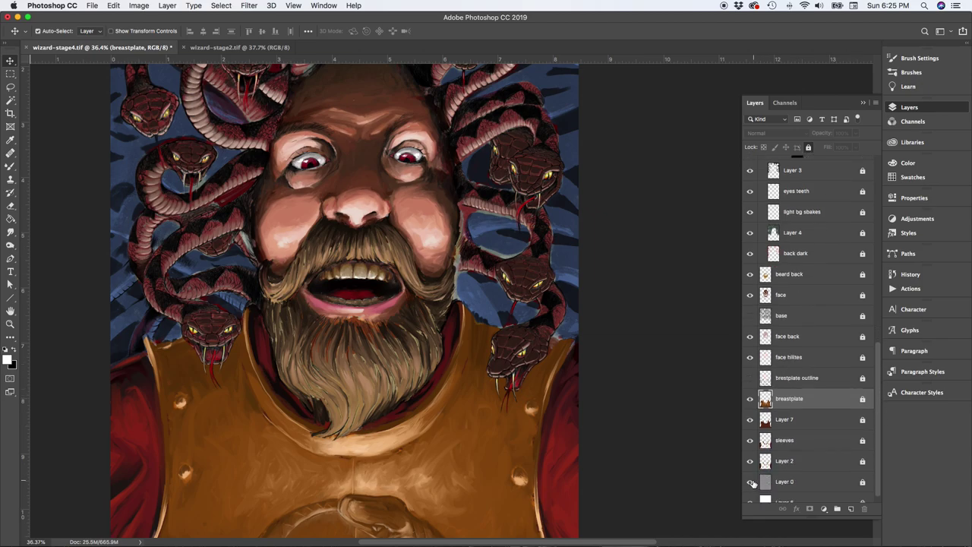
Hide Layer 0's dark blue base to compare tones, then turn it back on.
{"action": "left_click", "coordinate": [750, 482]}
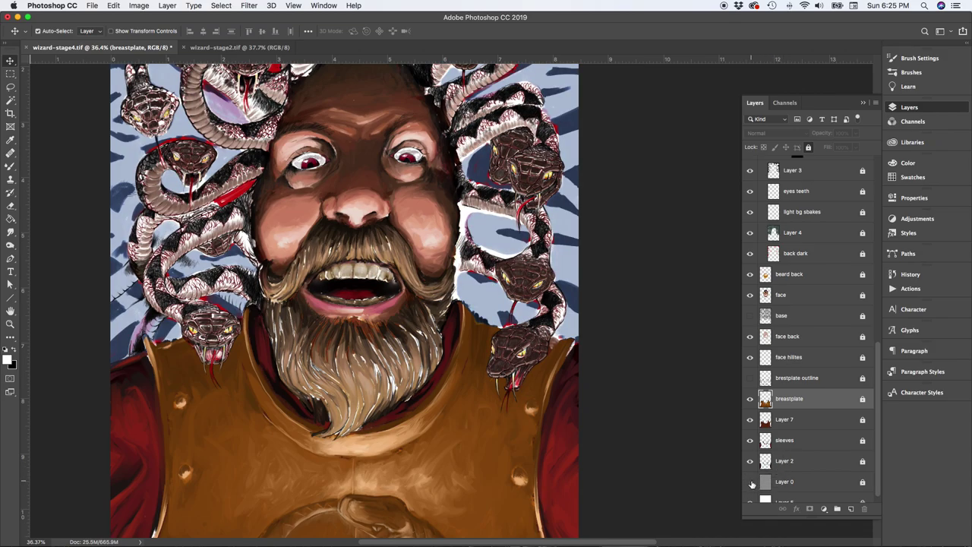
{"action": "left_click_drag", "start_coordinate": [649, 267], "coordinate": [665, 351]}
{"action": "key", "text": "super+r"}
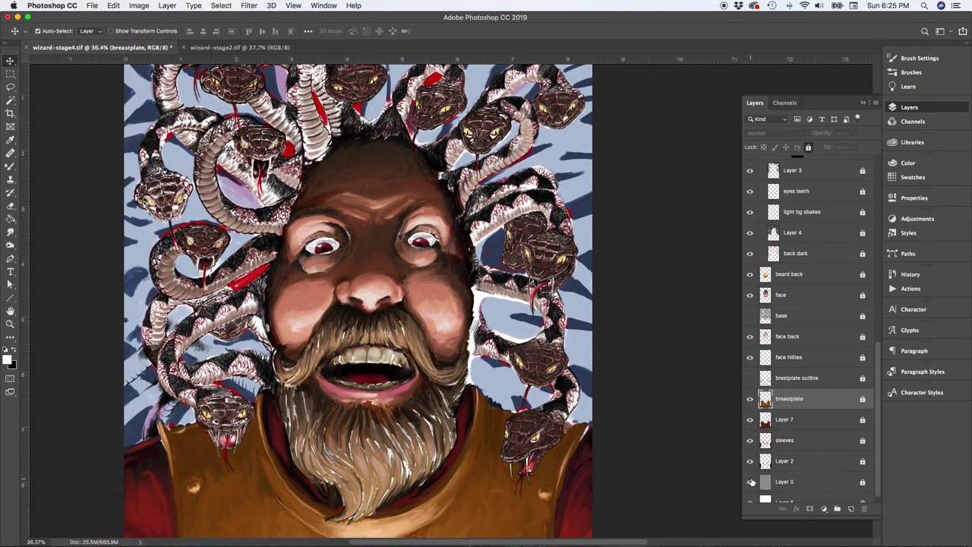
{"action": "left_click", "coordinate": [750, 481]}
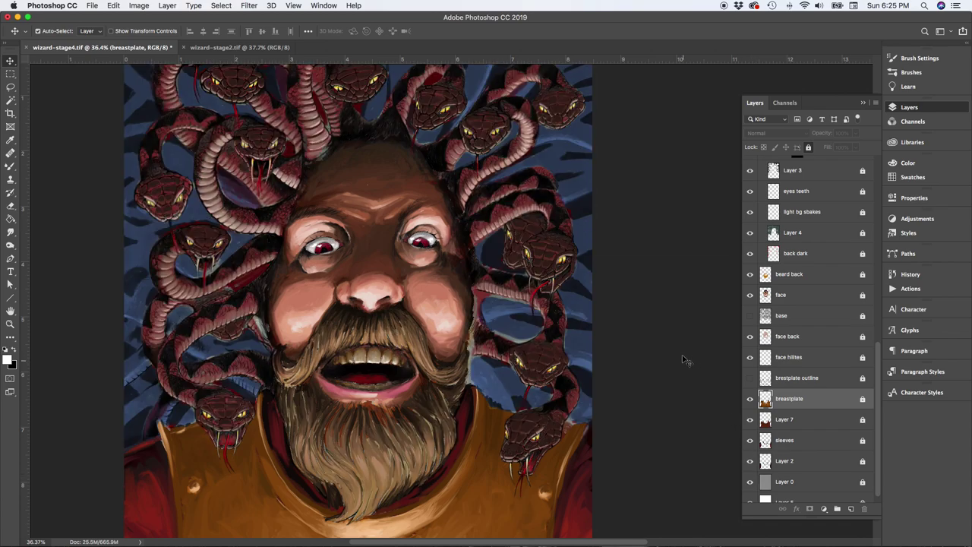
Turn on the 'brestplate outline' layer for dark strokes along the breastplate edges.
{"action": "scroll", "coordinate": [879, 416], "scroll_direction": "down", "scroll_amount": 1}
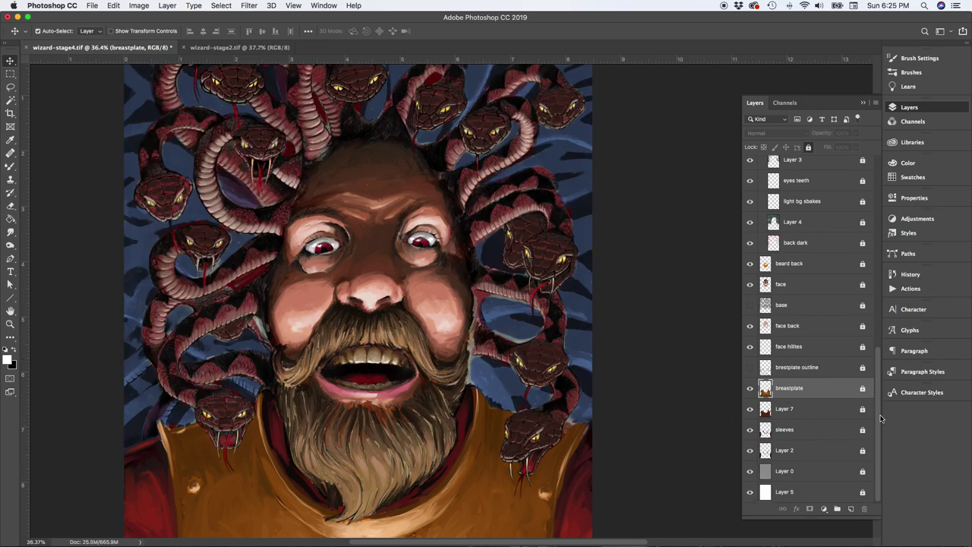
{"action": "scroll", "coordinate": [877, 416], "scroll_direction": "up", "scroll_amount": 5}
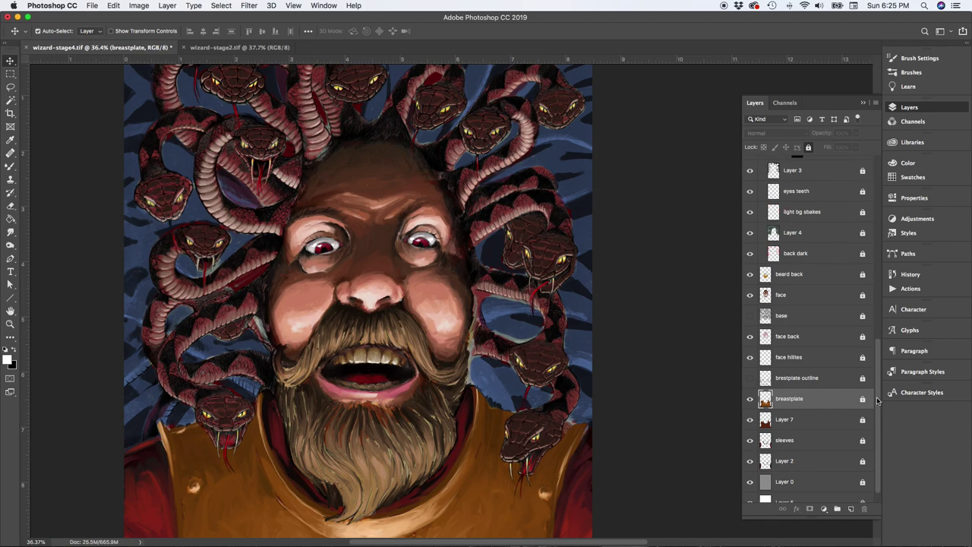
{"action": "scroll", "coordinate": [876, 424], "scroll_direction": "down", "scroll_amount": 5}
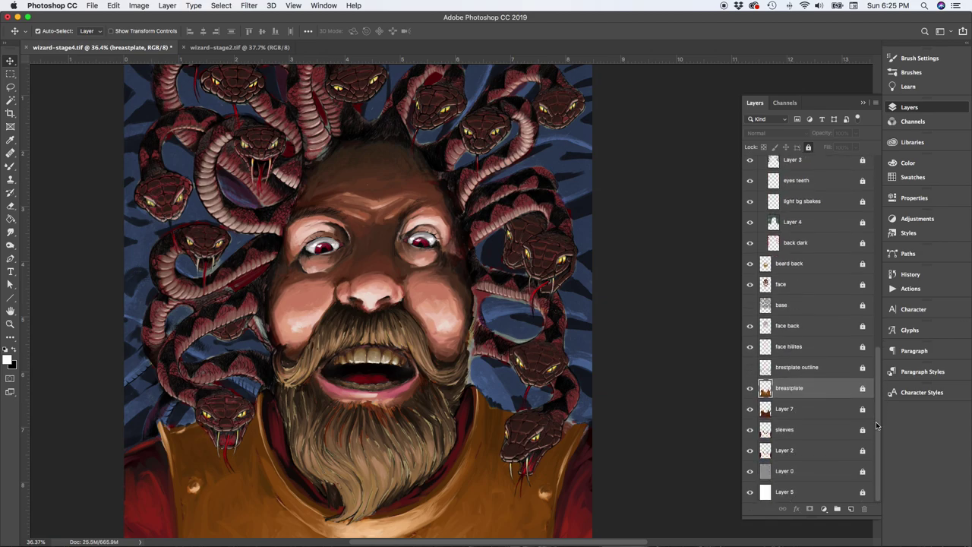
{"action": "left_click", "coordinate": [750, 368]}
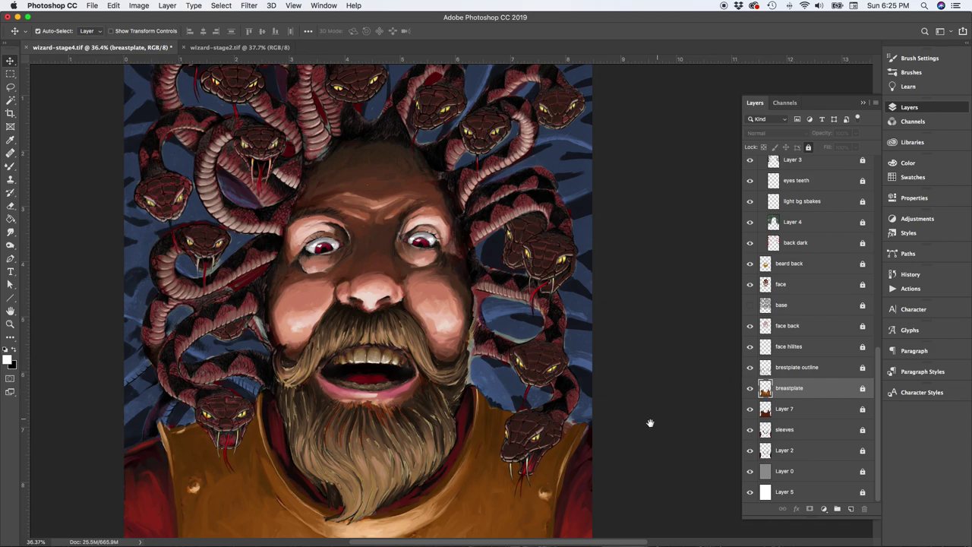
{"action": "scroll", "coordinate": [655, 311], "scroll_direction": "down", "scroll_amount": 5}
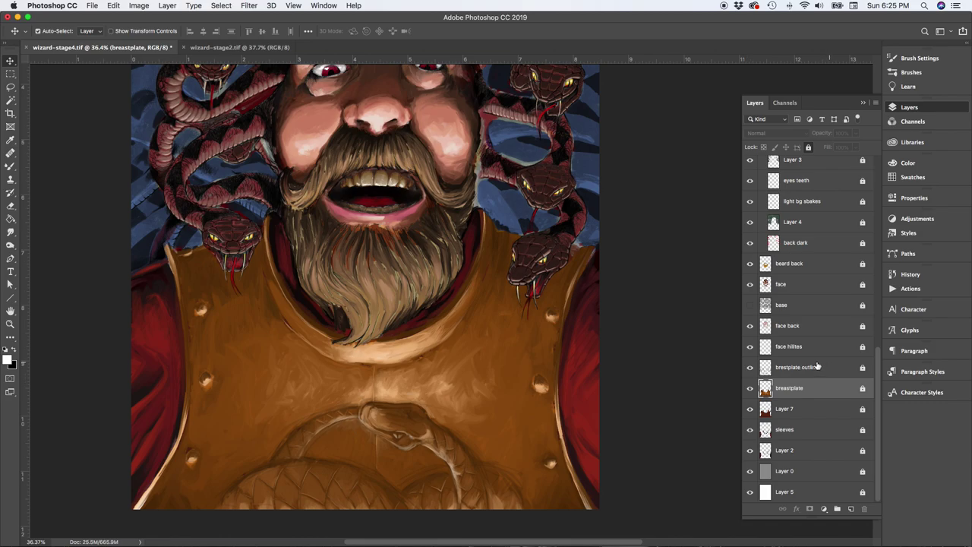
{"action": "left_click", "coordinate": [750, 368]}
{"action": "left_click", "coordinate": [750, 368]}
{"action": "left_click", "coordinate": [750, 368]}
{"action": "left_click", "coordinate": [751, 368]}
{"action": "left_click", "coordinate": [779, 371]}
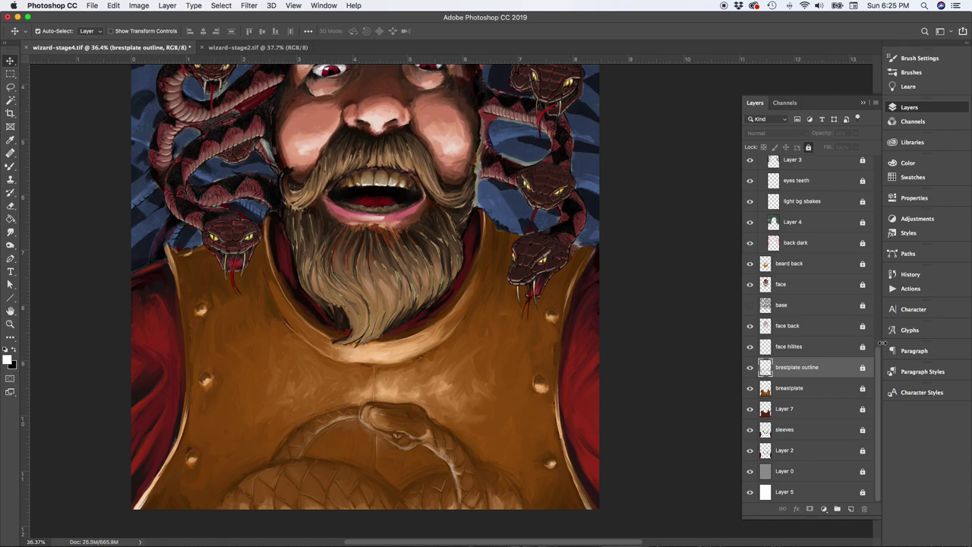
{"action": "scroll", "coordinate": [880, 372], "scroll_direction": "up", "scroll_amount": 1}
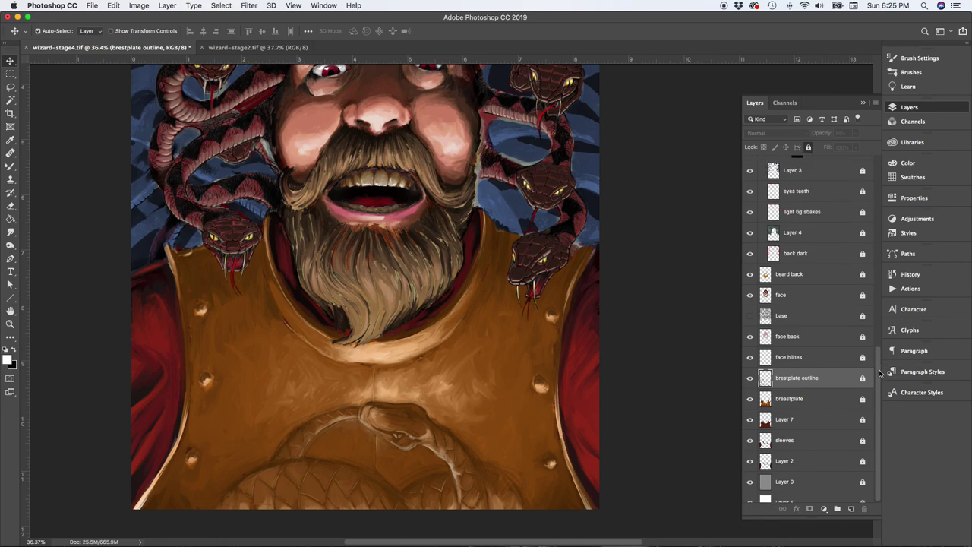
{"action": "left_click_drag", "start_coordinate": [879, 372], "coordinate": [865, 299]}
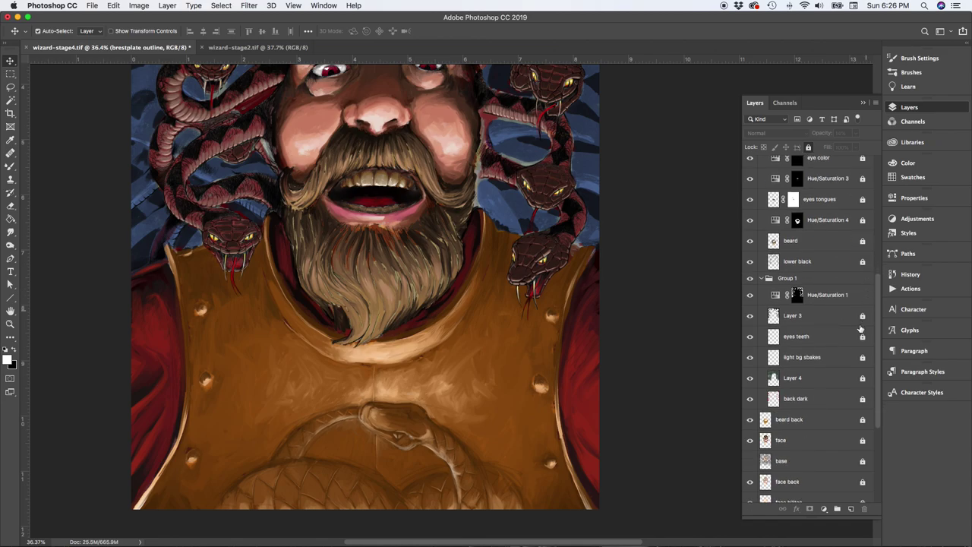
Fit the painting on screen and show the base layer, deepening the background to navy.
{"action": "key", "text": "super+0"}
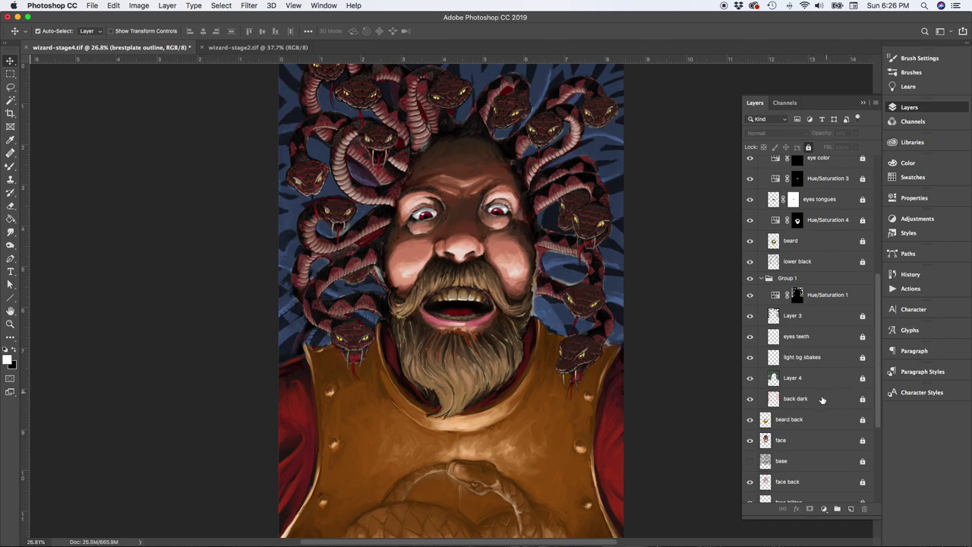
{"action": "left_click", "coordinate": [750, 460]}
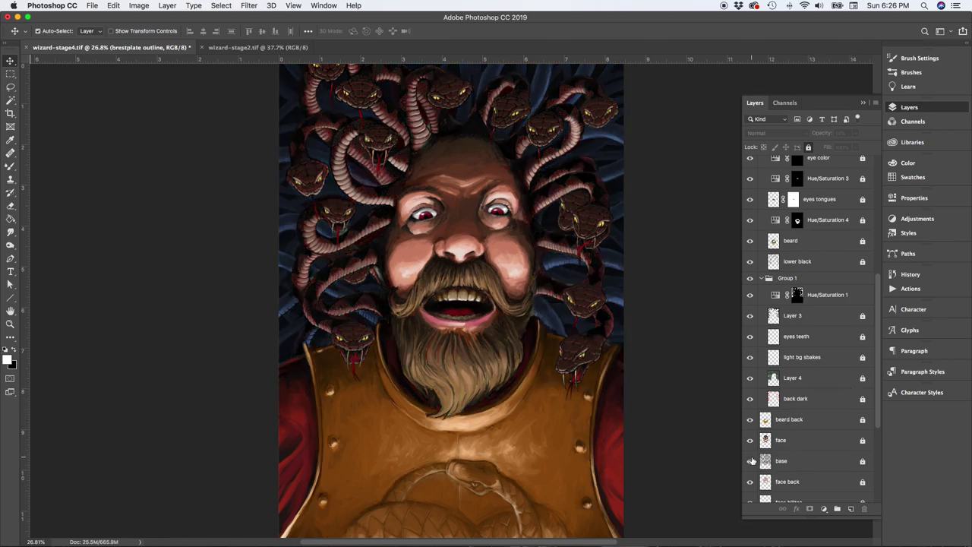
{"action": "mouse_move", "coordinate": [675, 289]}
{"action": "left_mouse_down"}
{"action": "mouse_move", "coordinate": [601, 250]}
{"action": "mouse_move", "coordinate": [587, 269]}
{"action": "left_mouse_up"}
{"action": "key", "text": "super+r"}
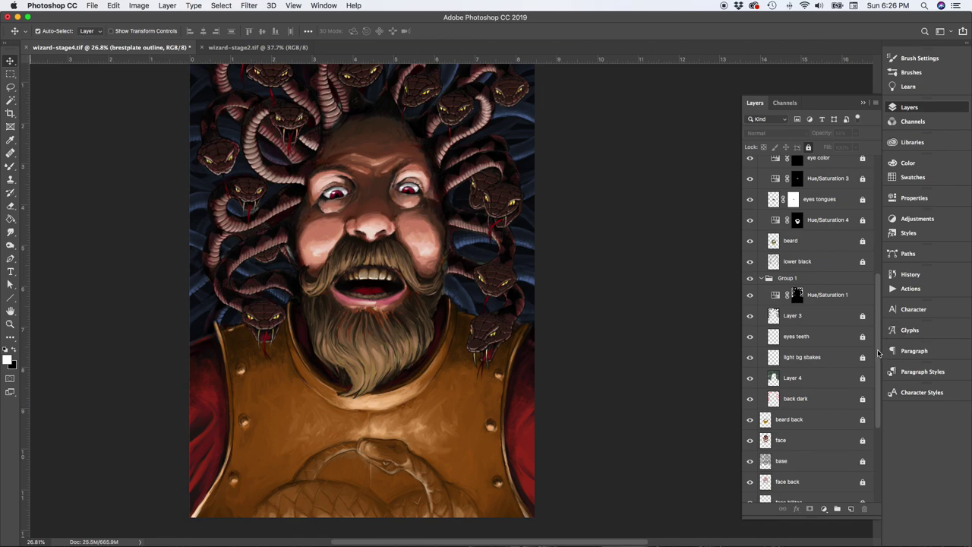
{"action": "left_click_drag", "start_coordinate": [878, 353], "coordinate": [875, 226]}
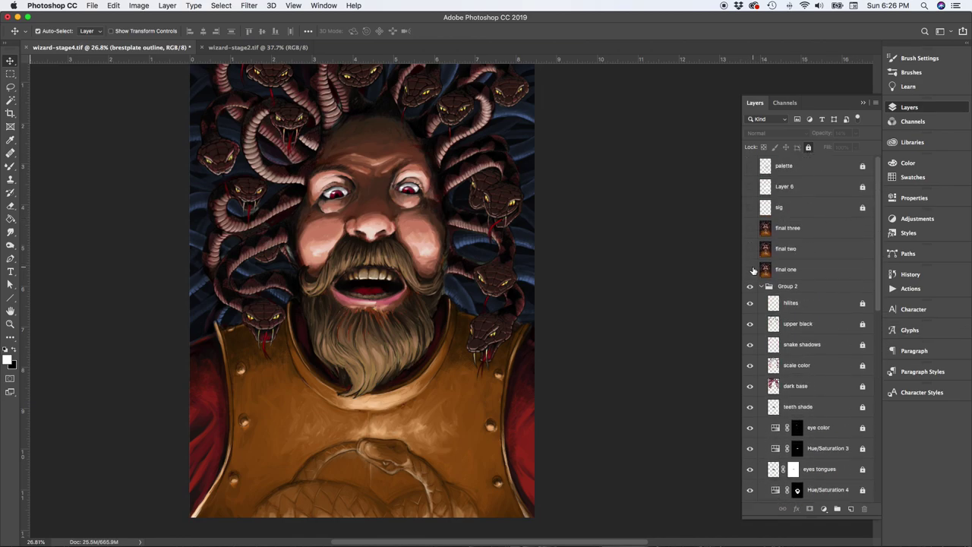
Toggle the 'final one' layer while panning over the beard and breastplate, ending visible.
{"action": "left_click", "coordinate": [750, 269]}
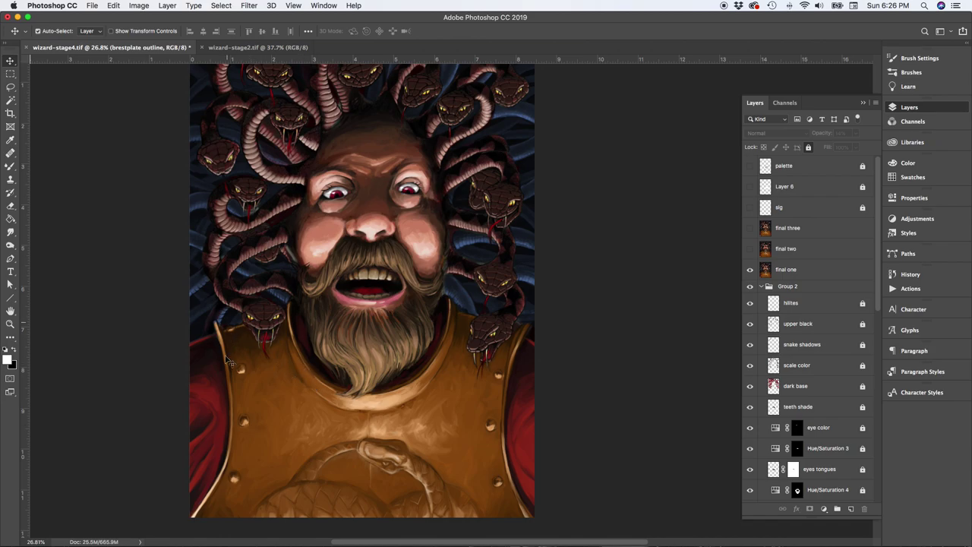
{"action": "scroll", "coordinate": [249, 370], "scroll_direction": "up", "scroll_amount": 5}
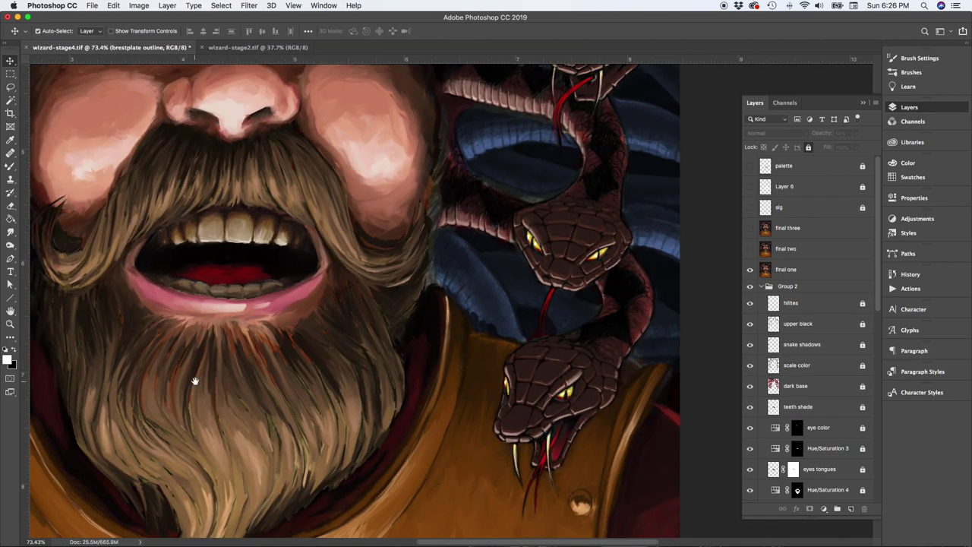
{"action": "left_click_drag", "start_coordinate": [195, 380], "coordinate": [620, 169]}
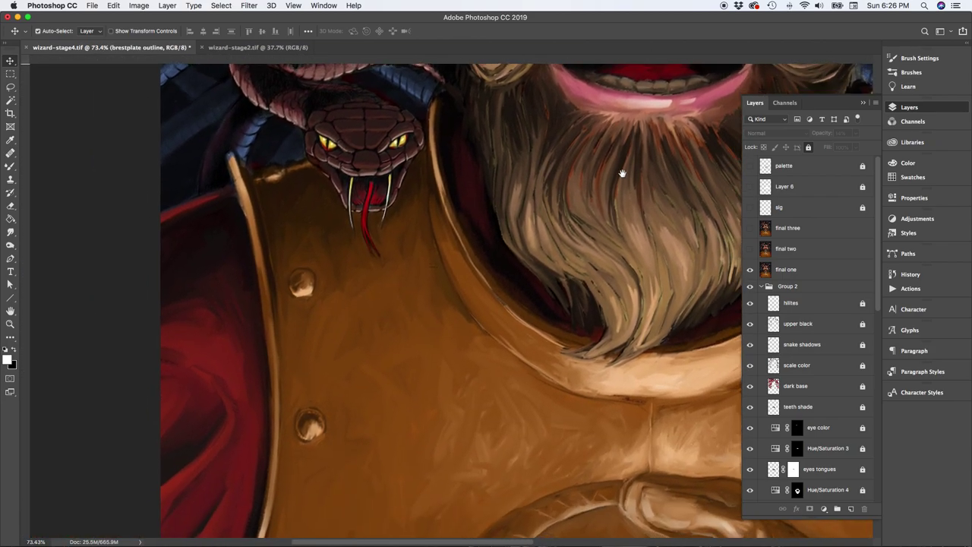
{"action": "left_click", "coordinate": [750, 270]}
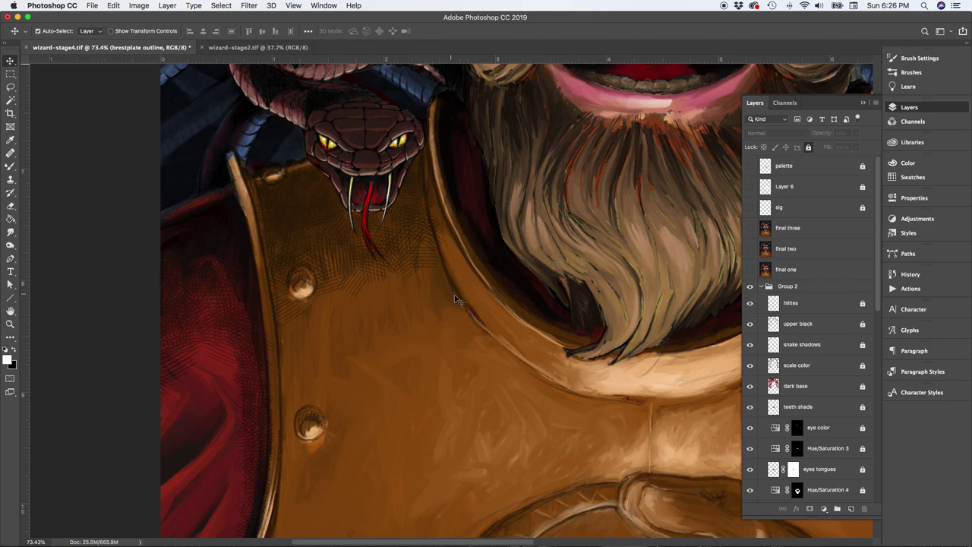
{"action": "left_click_drag", "start_coordinate": [447, 334], "coordinate": [413, 342]}
{"action": "key", "text": "super+r"}
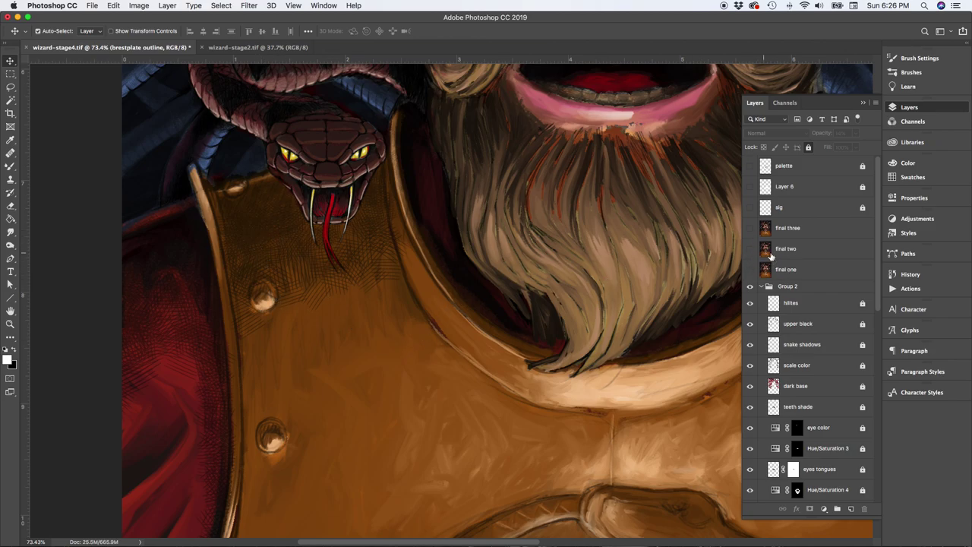
{"action": "left_click", "coordinate": [750, 270]}
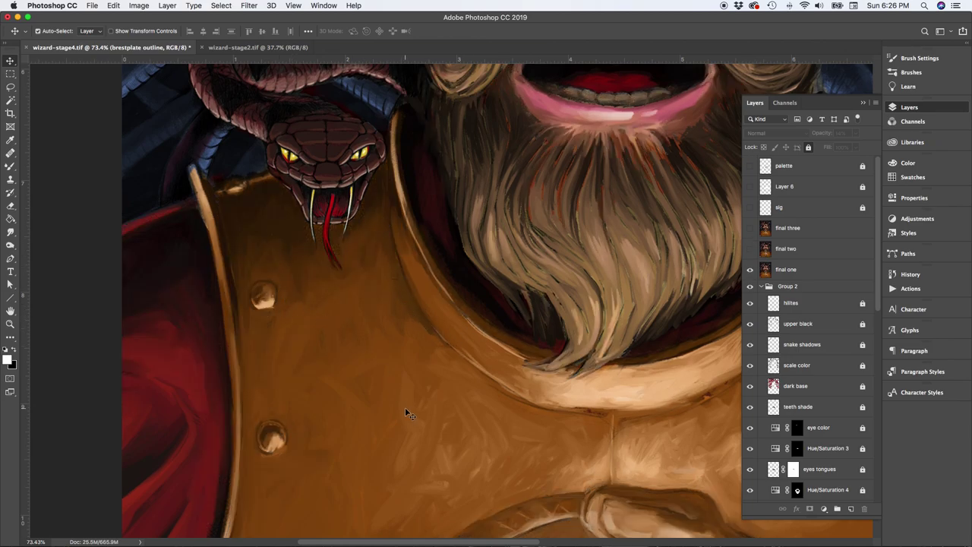
{"action": "left_click_drag", "start_coordinate": [408, 356], "coordinate": [484, 397]}
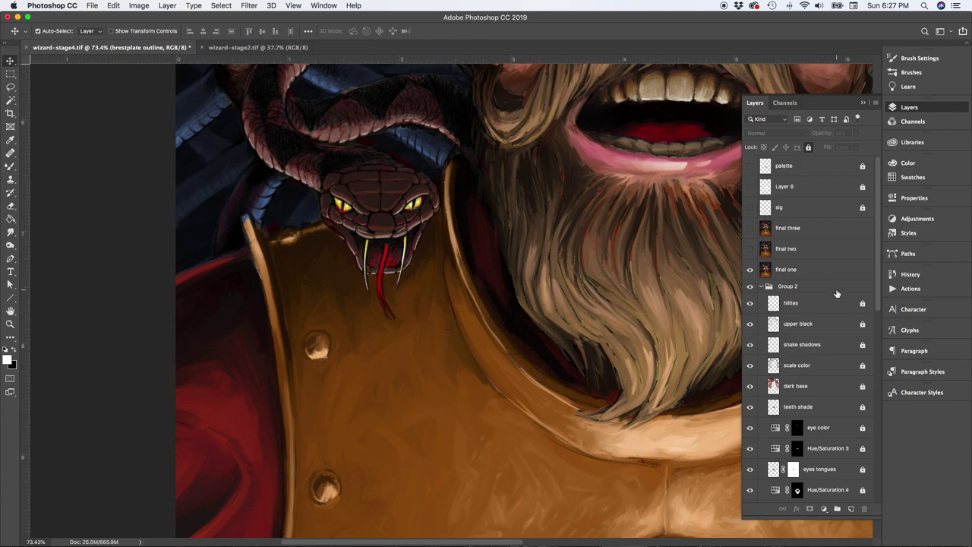
Compare the wizard's face with 'final one' hidden and shown, zoomed in on the face.
{"action": "left_click", "coordinate": [750, 269]}
{"action": "left_click", "coordinate": [750, 270]}
{"action": "left_click_drag", "start_coordinate": [642, 237], "coordinate": [501, 416]}
{"action": "scroll", "coordinate": [502, 416], "scroll_direction": "up", "scroll_amount": 5}
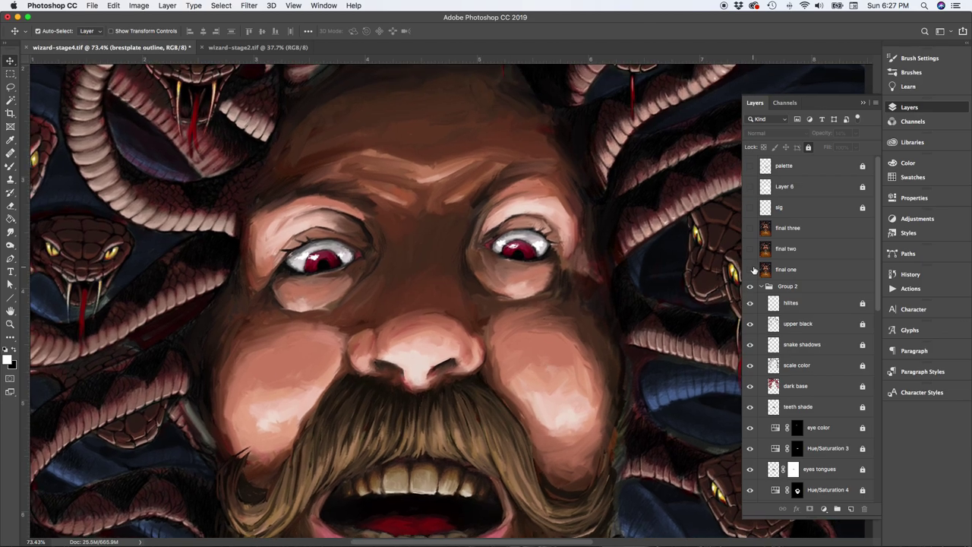
{"action": "left_click", "coordinate": [752, 270]}
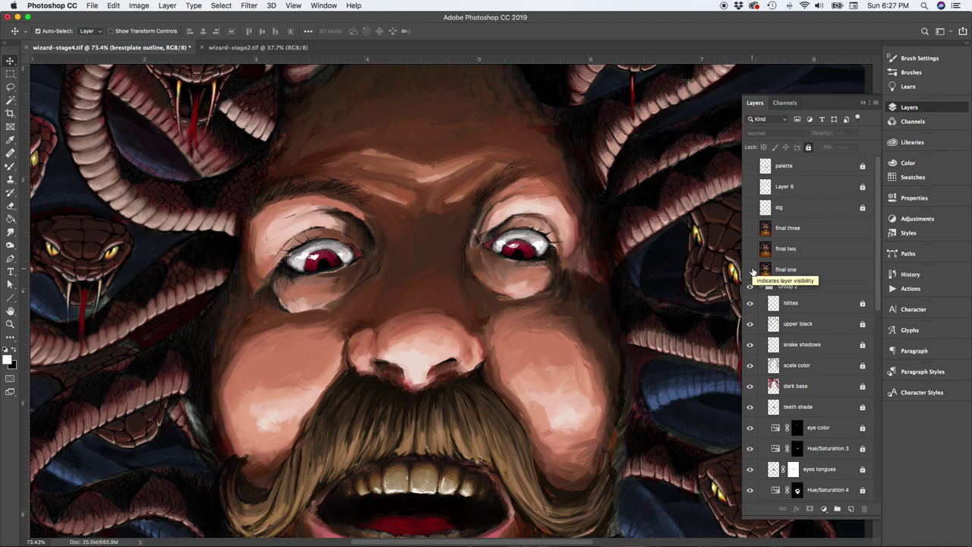
{"action": "left_click", "coordinate": [752, 270]}
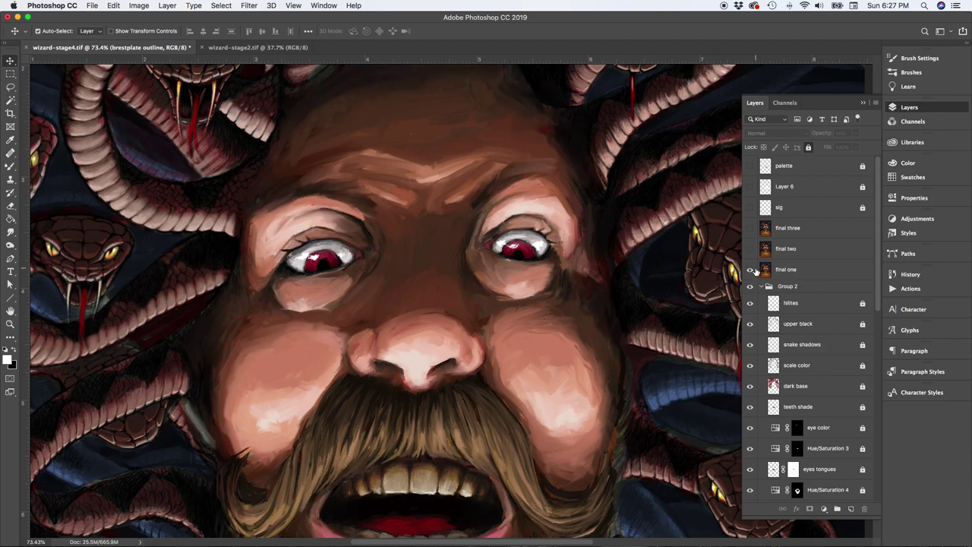
Hide the Group 2 layers from 'hilites' through 'eyes tongues', viewing the beard and breastplate.
{"action": "scroll", "coordinate": [596, 316], "scroll_direction": "down", "scroll_amount": 5}
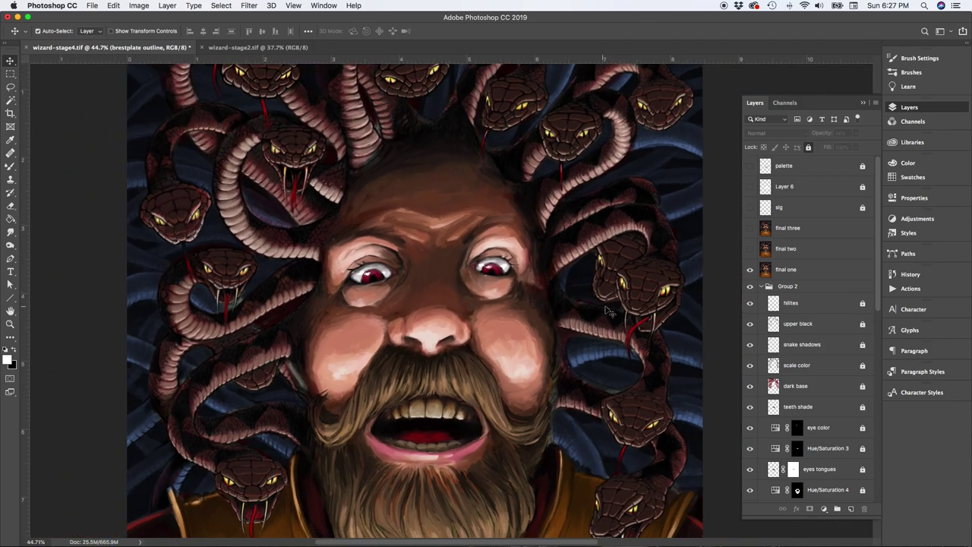
{"action": "left_click_drag", "start_coordinate": [612, 319], "coordinate": [614, 271]}
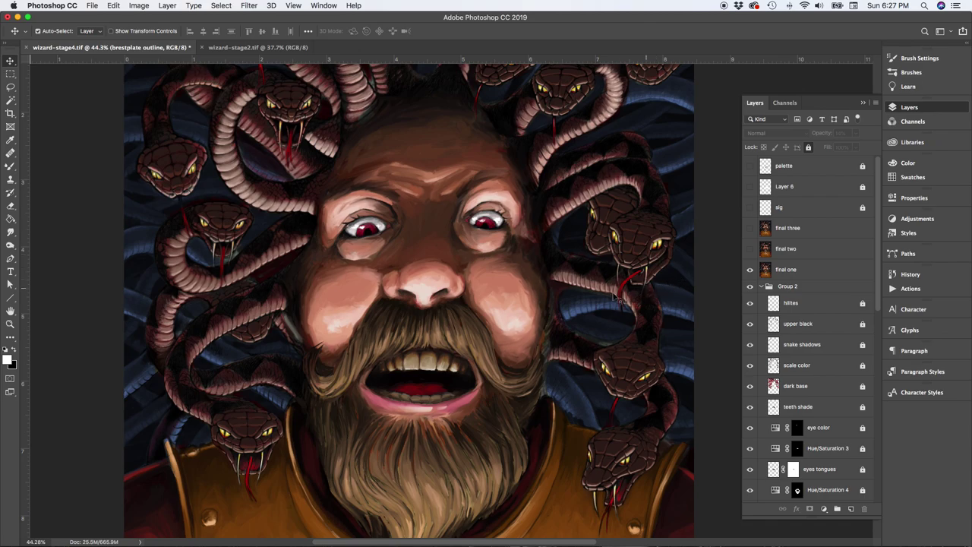
{"action": "scroll", "coordinate": [661, 300], "scroll_direction": "down", "scroll_amount": 4}
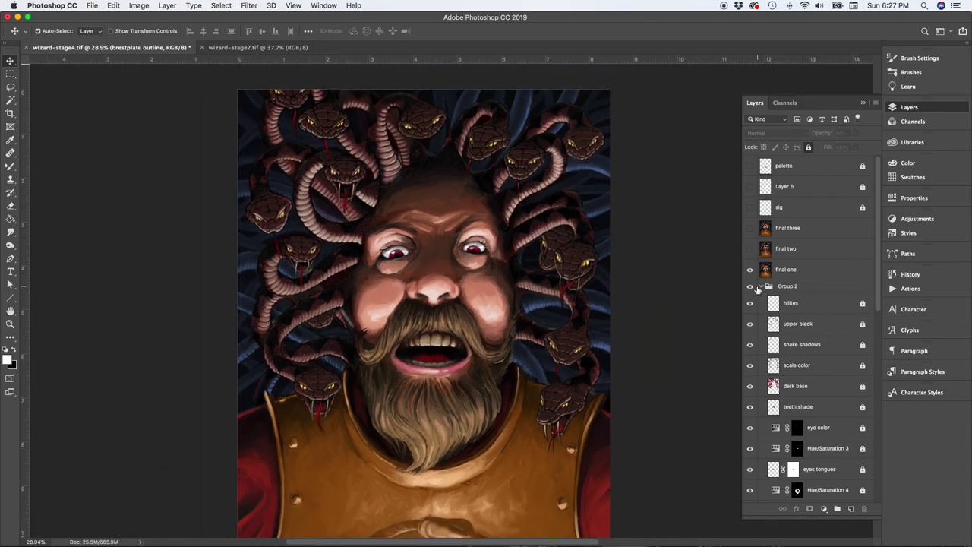
{"action": "left_click_drag", "start_coordinate": [751, 303], "coordinate": [751, 469]}
Hide Hue/Saturation 4 through lower black, Hue/Saturation 1 through face hilites, and breastplate outline through Layer 2.
{"action": "left_click_drag", "start_coordinate": [877, 296], "coordinate": [876, 344]}
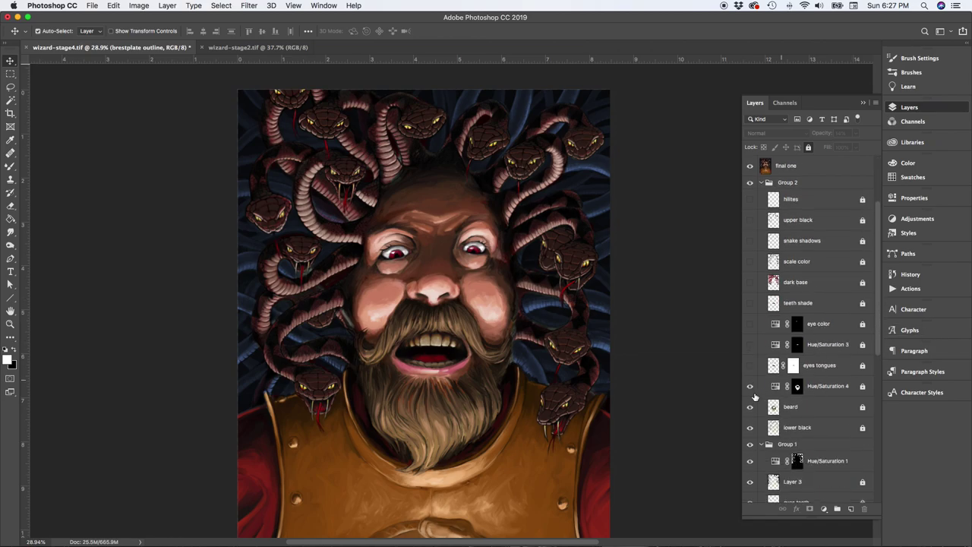
{"action": "left_click_drag", "start_coordinate": [754, 396], "coordinate": [750, 418]}
{"action": "left_click_drag", "start_coordinate": [880, 328], "coordinate": [876, 401]}
{"action": "left_click_drag", "start_coordinate": [750, 276], "coordinate": [754, 493]}
{"action": "left_click_drag", "start_coordinate": [878, 385], "coordinate": [875, 461]}
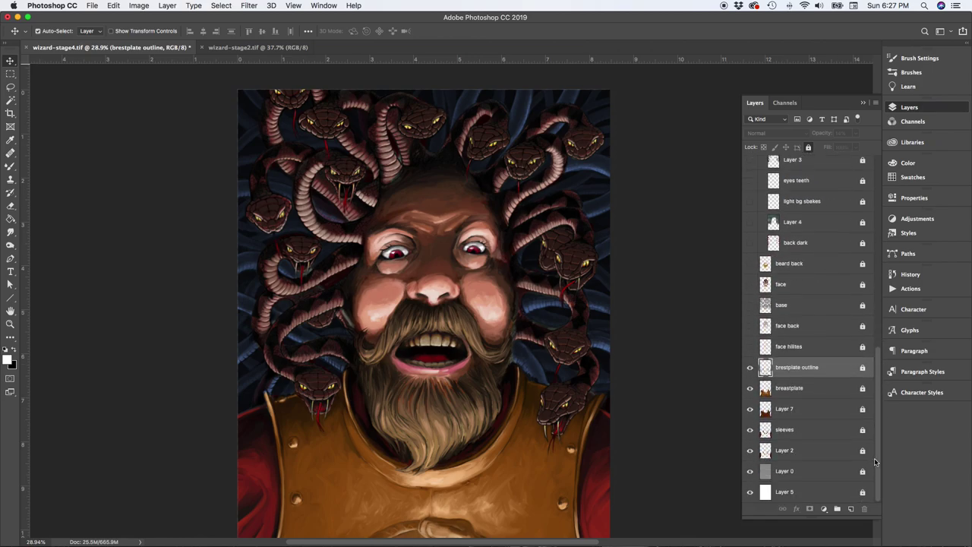
{"action": "left_click_drag", "start_coordinate": [748, 370], "coordinate": [757, 420]}
{"action": "left_click_drag", "start_coordinate": [880, 372], "coordinate": [874, 201]}
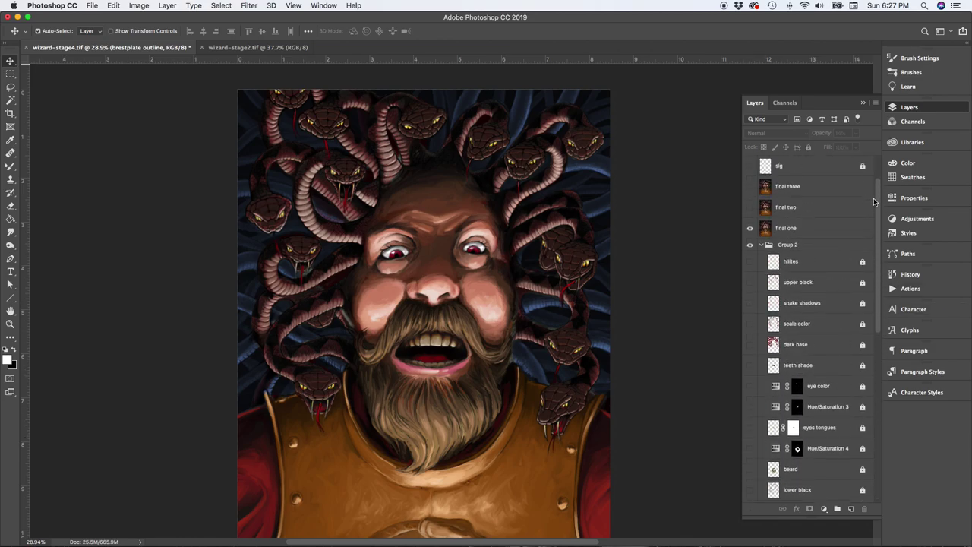
Flip 'final one' off and on twice to compare the greyscale underpainting with the colour painting.
{"action": "left_click", "coordinate": [752, 228]}
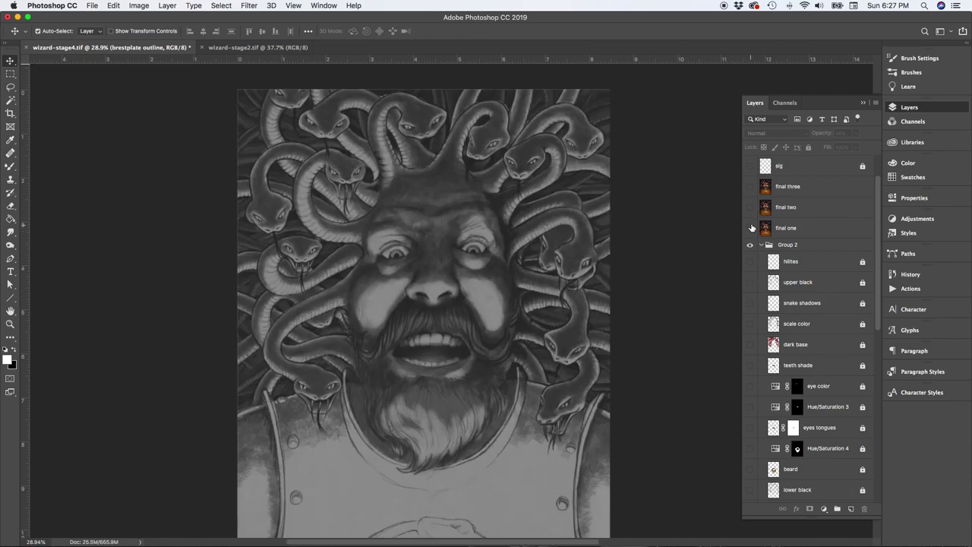
{"action": "left_click", "coordinate": [750, 228]}
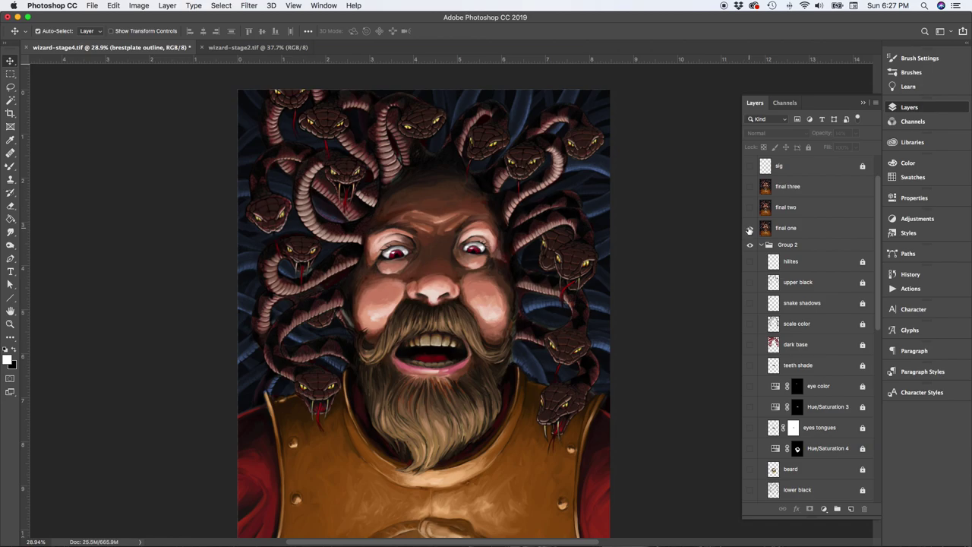
{"action": "left_click", "coordinate": [750, 228]}
{"action": "left_click", "coordinate": [750, 229]}
Show 'final three', briefly hide it to reveal the underpainting, then show it again.
{"action": "left_click", "coordinate": [750, 188]}
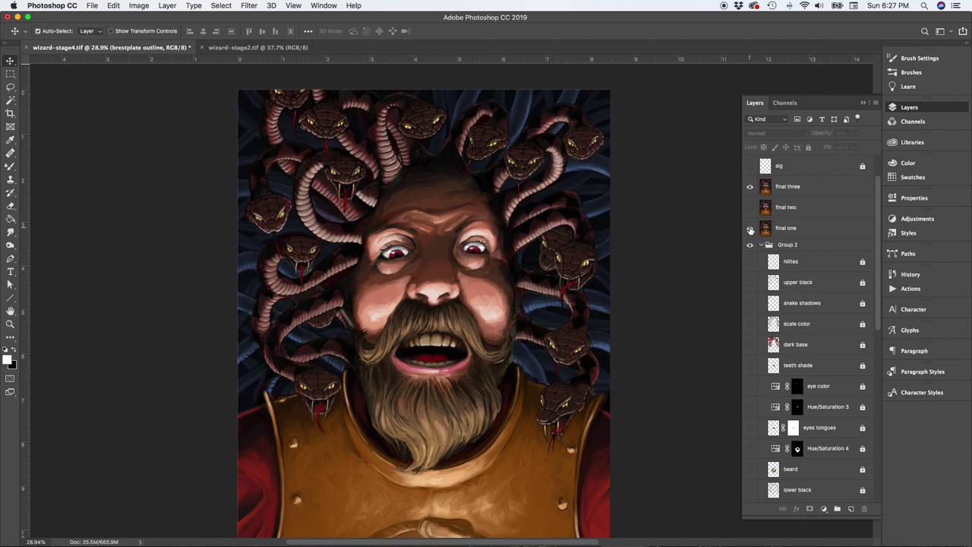
{"action": "left_click", "coordinate": [750, 187]}
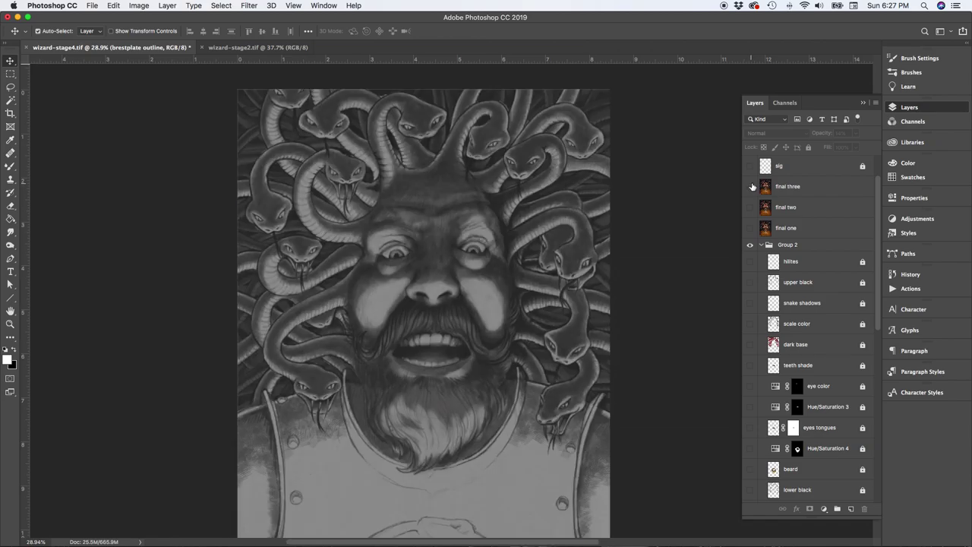
{"action": "left_click", "coordinate": [750, 187]}
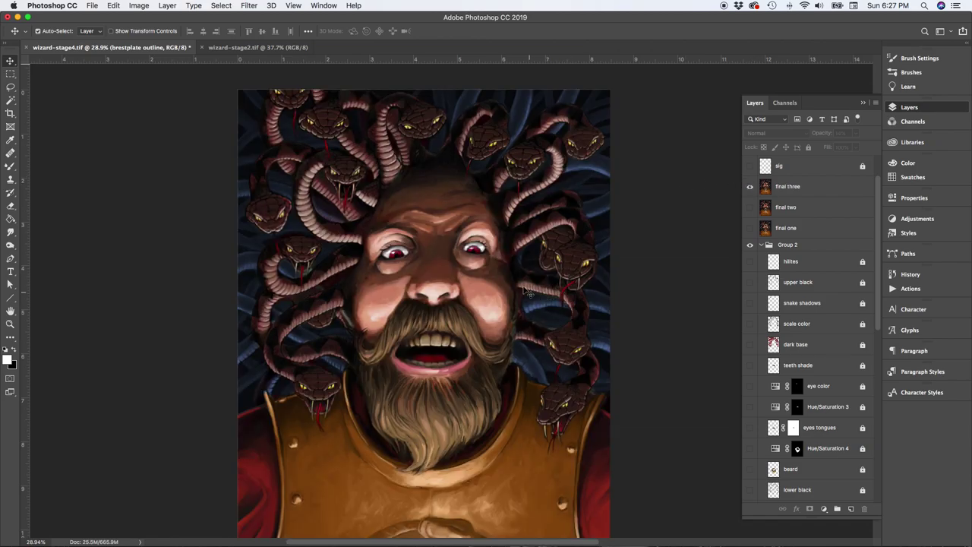
{"action": "scroll", "coordinate": [568, 282], "scroll_direction": "up", "scroll_amount": 3}
Turn on the 'sig' layer signature on the breastplate and zoom out to the whole wizard.
{"action": "scroll", "coordinate": [564, 281], "scroll_direction": "up", "scroll_amount": 1}
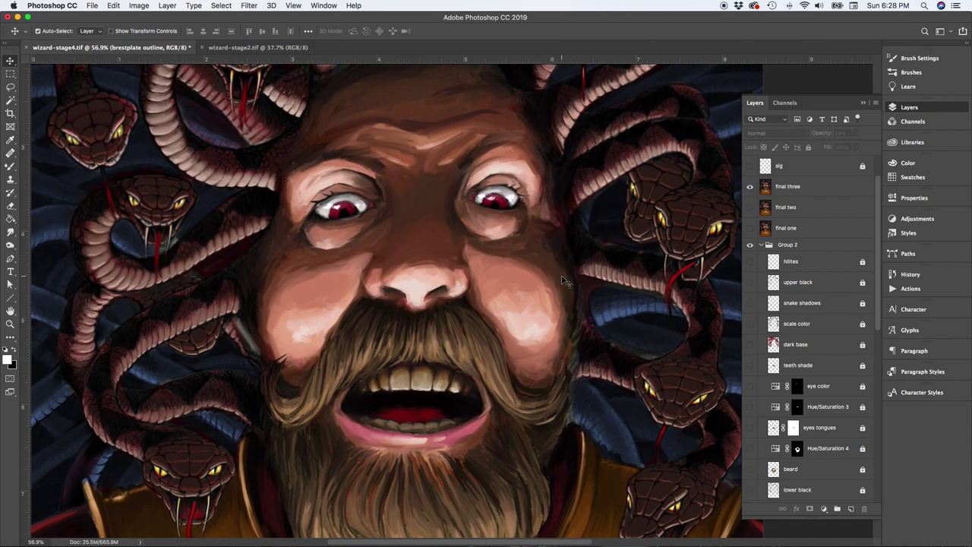
{"action": "scroll", "coordinate": [631, 328], "scroll_direction": "down", "scroll_amount": 10}
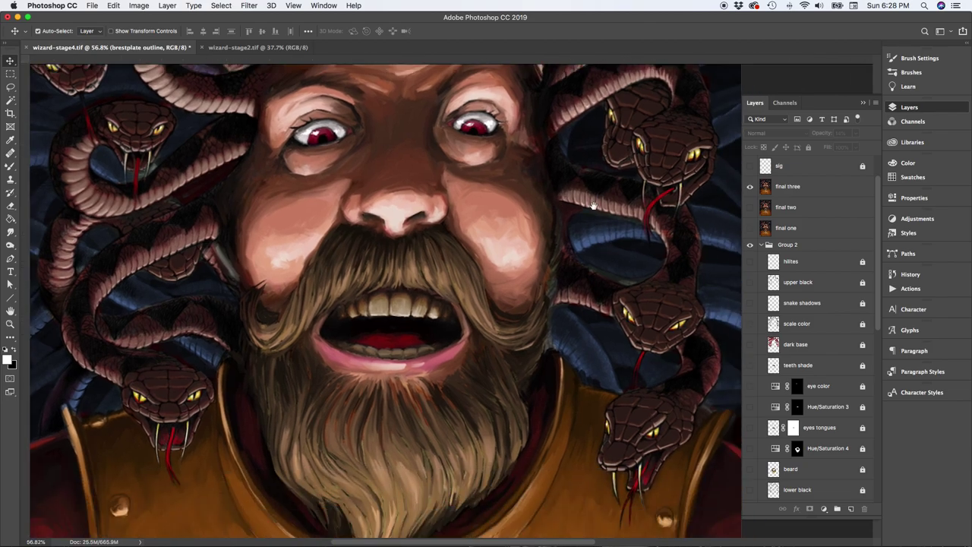
{"action": "key", "text": "super+r"}
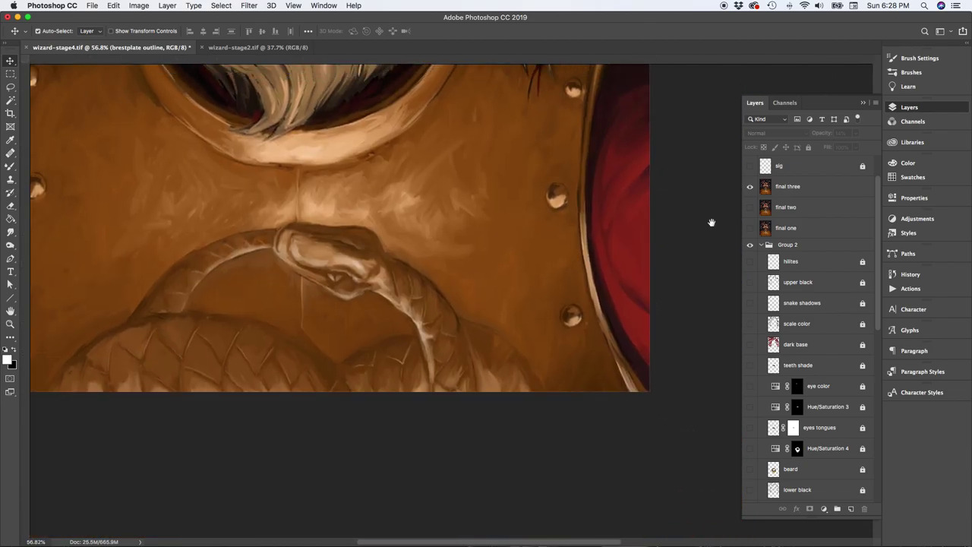
{"action": "left_click", "coordinate": [751, 165]}
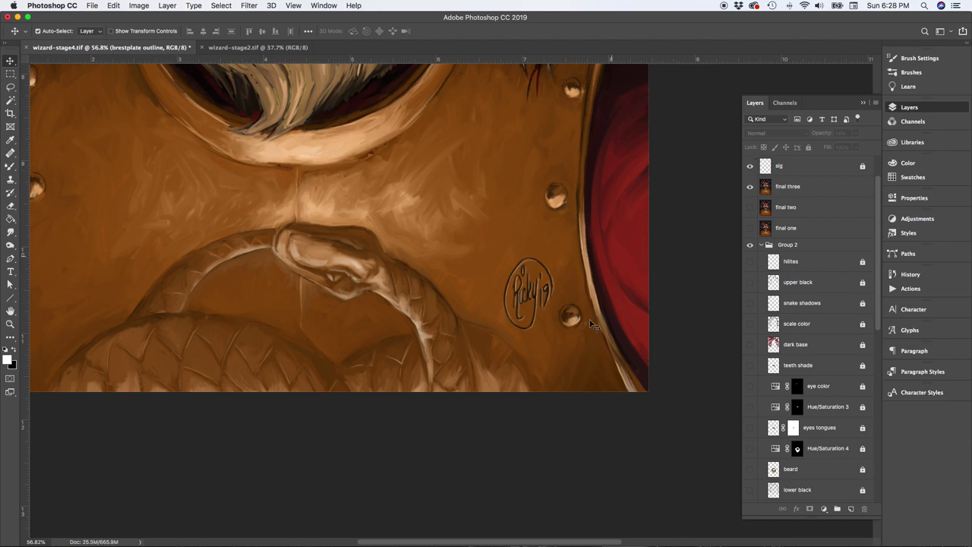
{"action": "scroll", "coordinate": [611, 239], "scroll_direction": "down", "scroll_amount": 6}
{"action": "scroll", "coordinate": [608, 240], "scroll_direction": "down", "scroll_amount": 2}
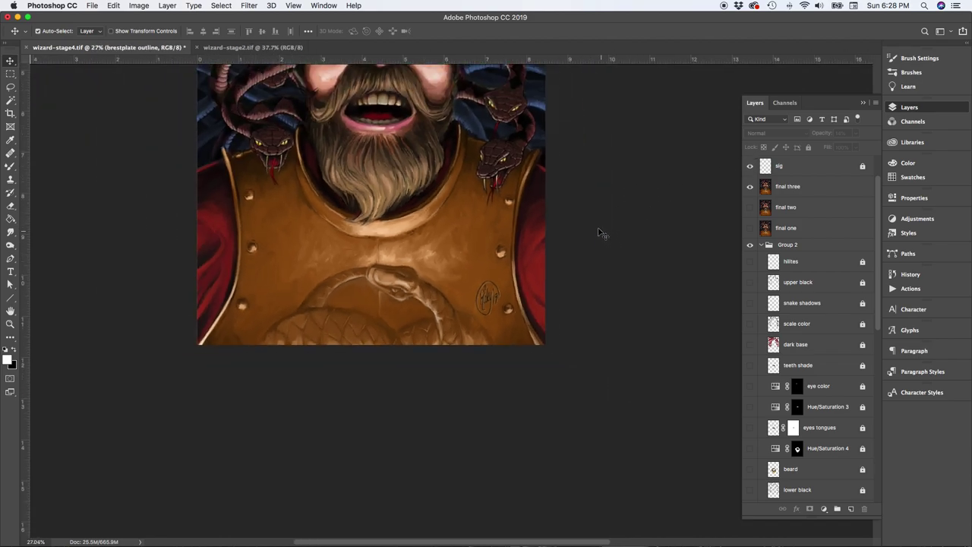
{"action": "key", "text": "super+r"}
{"action": "left_click_drag", "start_coordinate": [579, 152], "coordinate": [612, 331]}
{"action": "key", "text": "super+r"}
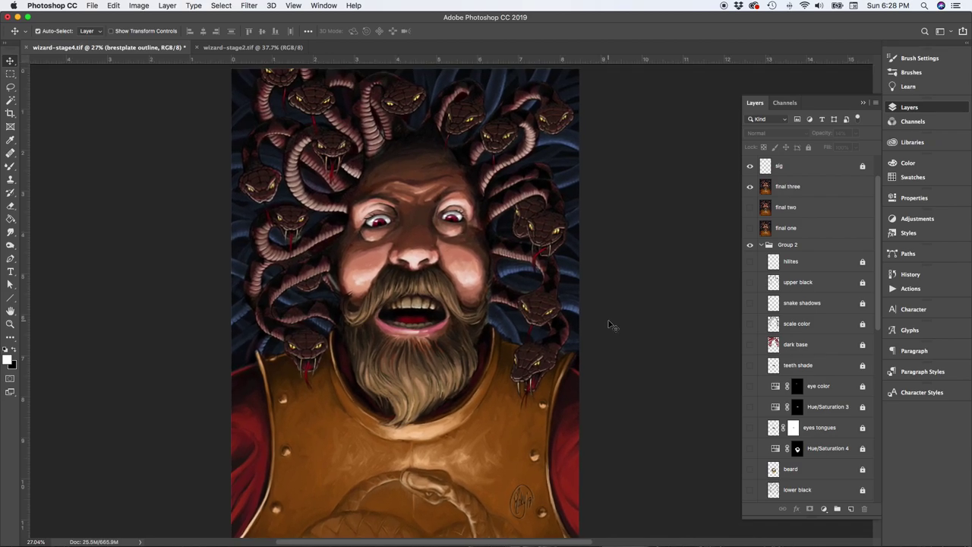